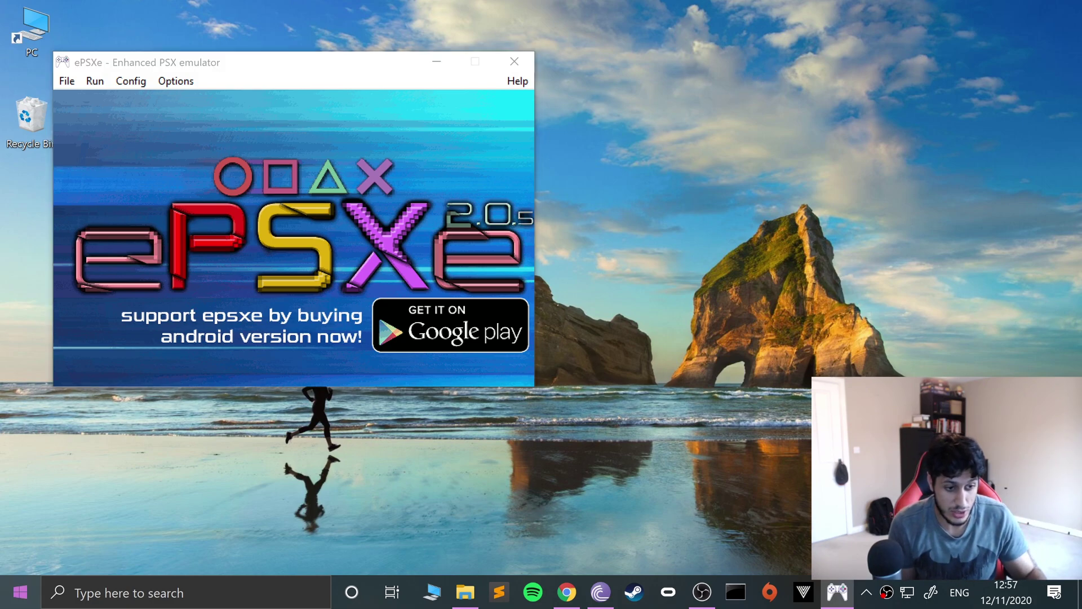
Step: Search Windows for "game" and open the USB game controllers setup
{"action": "left_click", "coordinate": [13, 600]}
{"action": "type", "text": "game"}
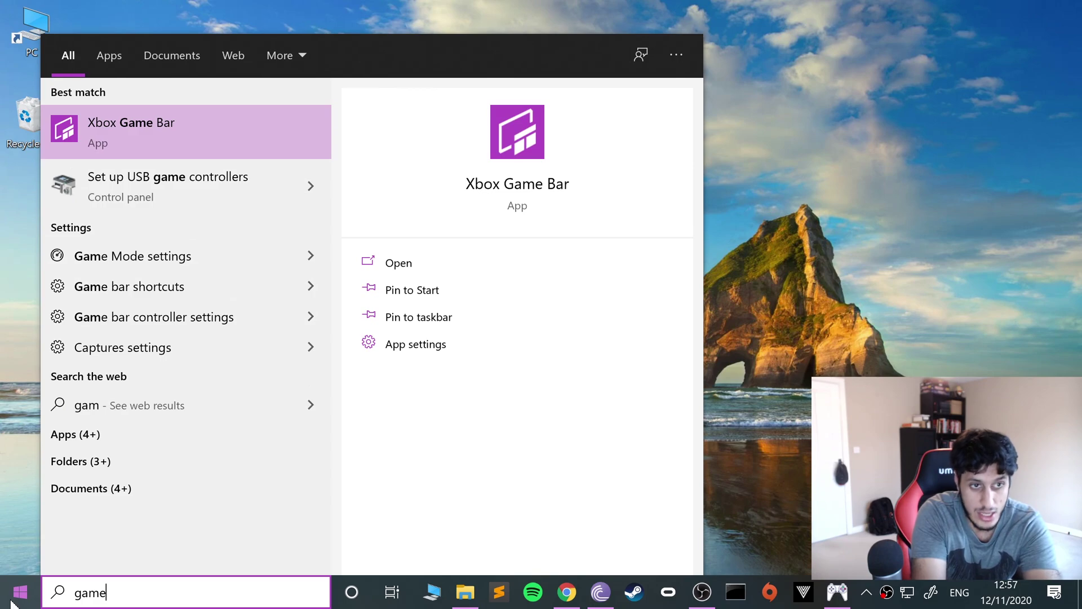
{"action": "key", "text": "Return"}
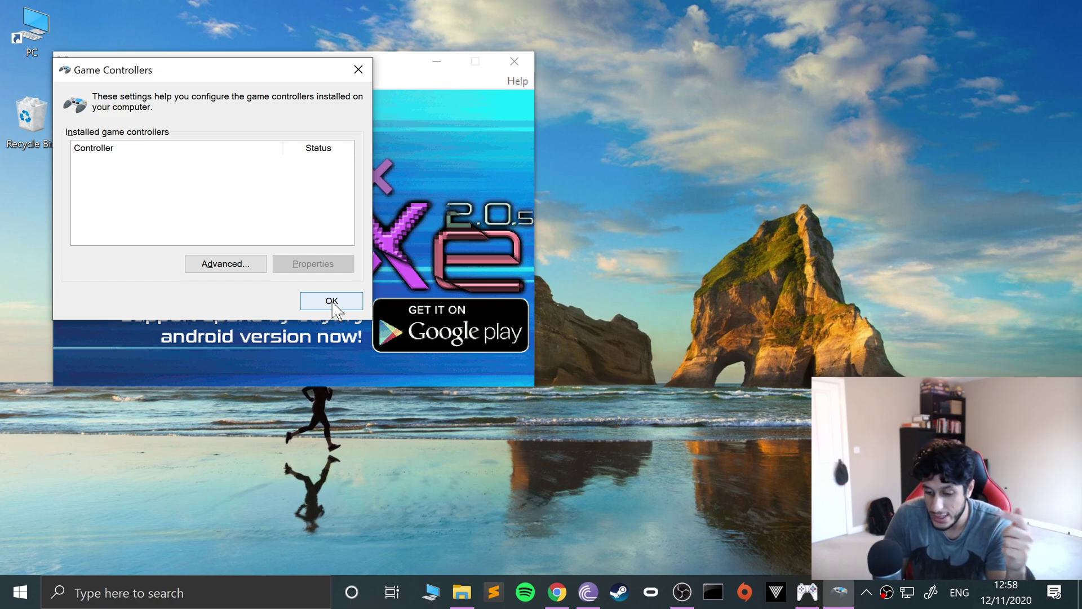
Step: Search Windows for "update", view the Windows Update status page, and close Settings
{"action": "left_click", "coordinate": [3, 595]}
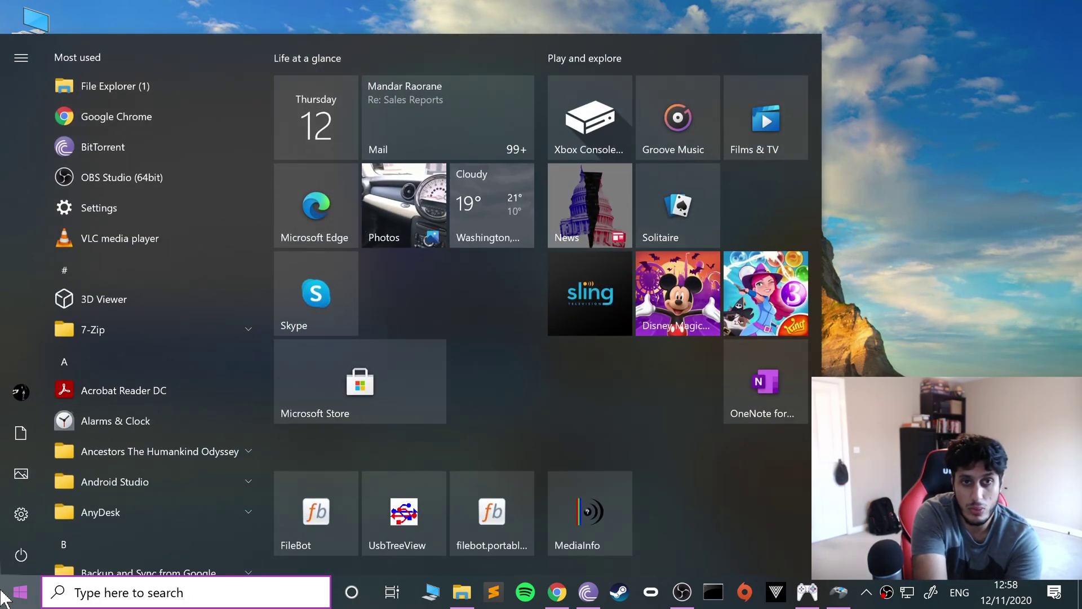
{"action": "type", "text": "update"}
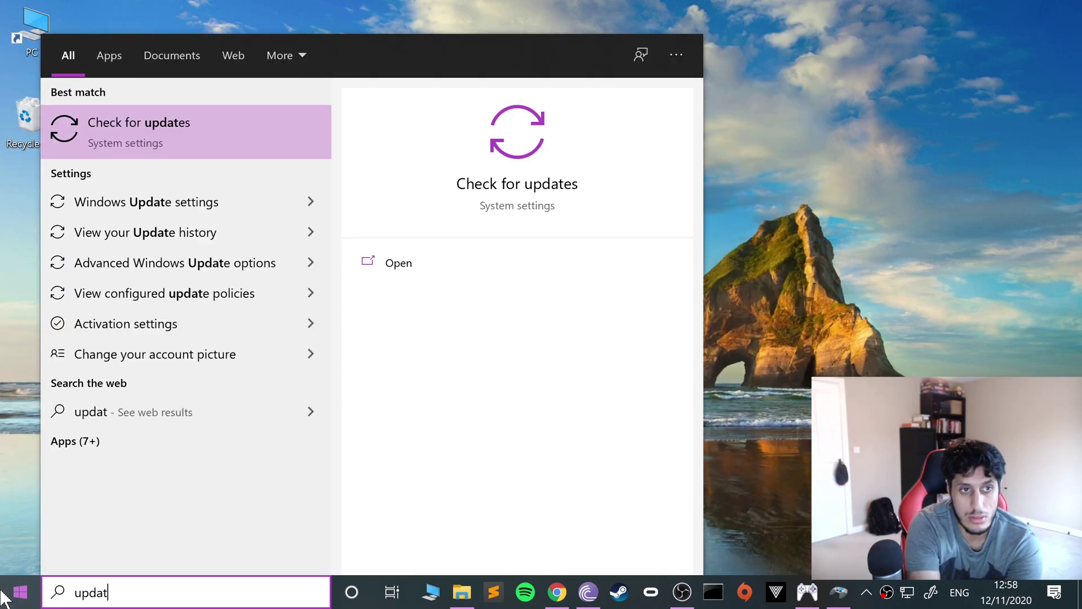
{"action": "key", "text": "Escape"}
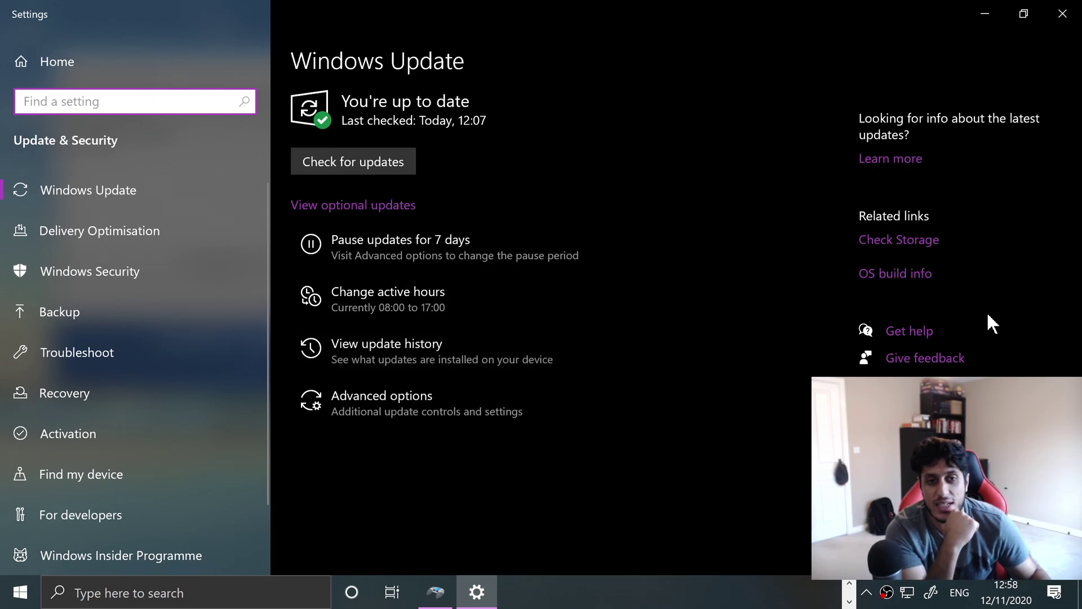
{"action": "left_click", "coordinate": [1074, 7]}
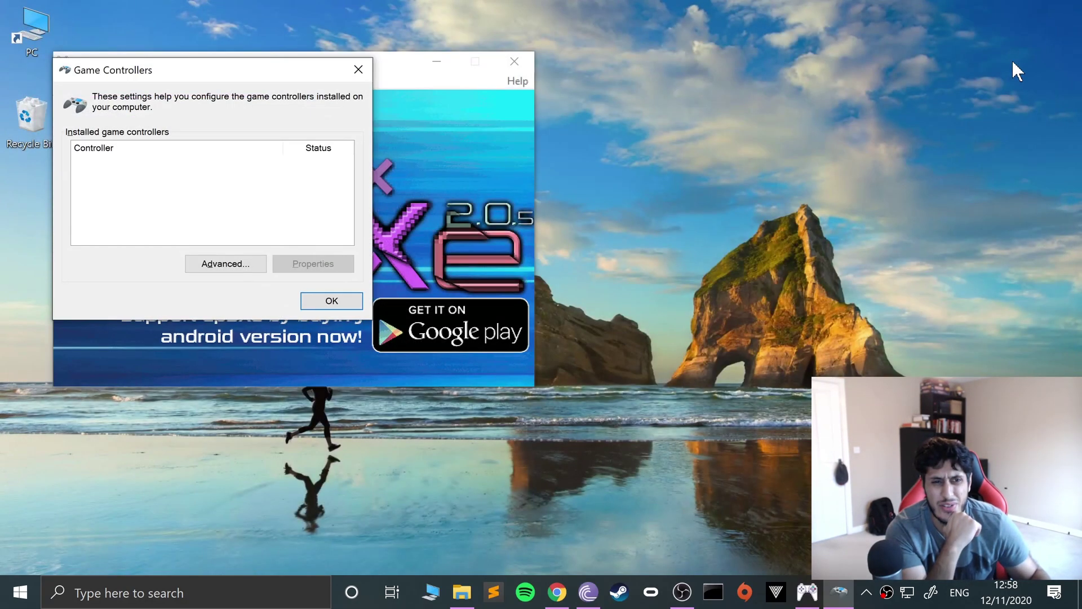
Step: Place the Game Controllers window beside the emulator and inspect the test page of the Xbox One For Windows controller's properties
{"action": "left_click_drag", "start_coordinate": [145, 70], "coordinate": [655, 113]}
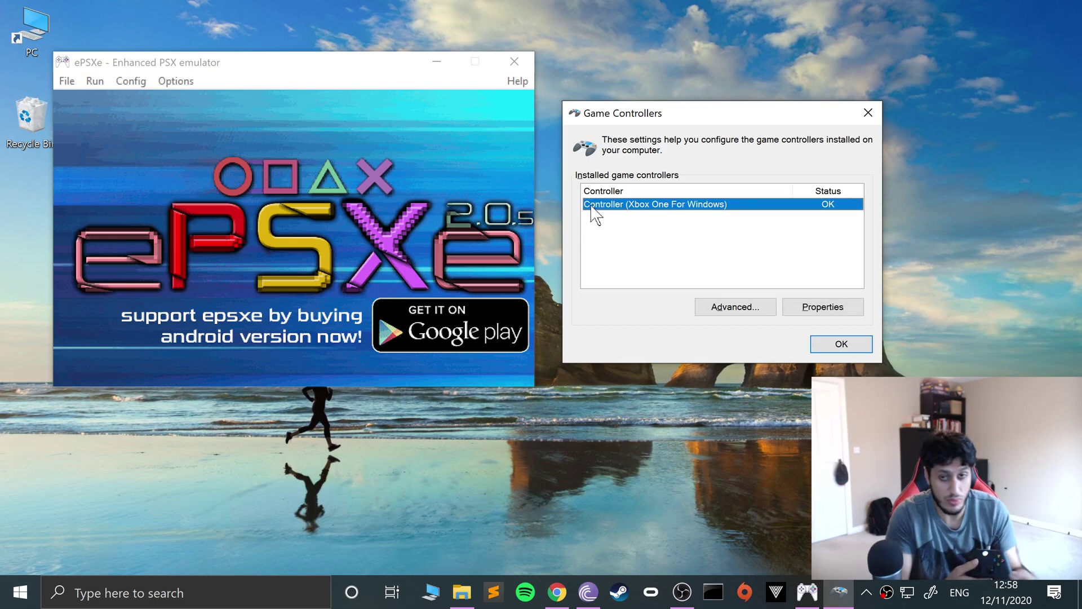
{"action": "left_click", "coordinate": [821, 307]}
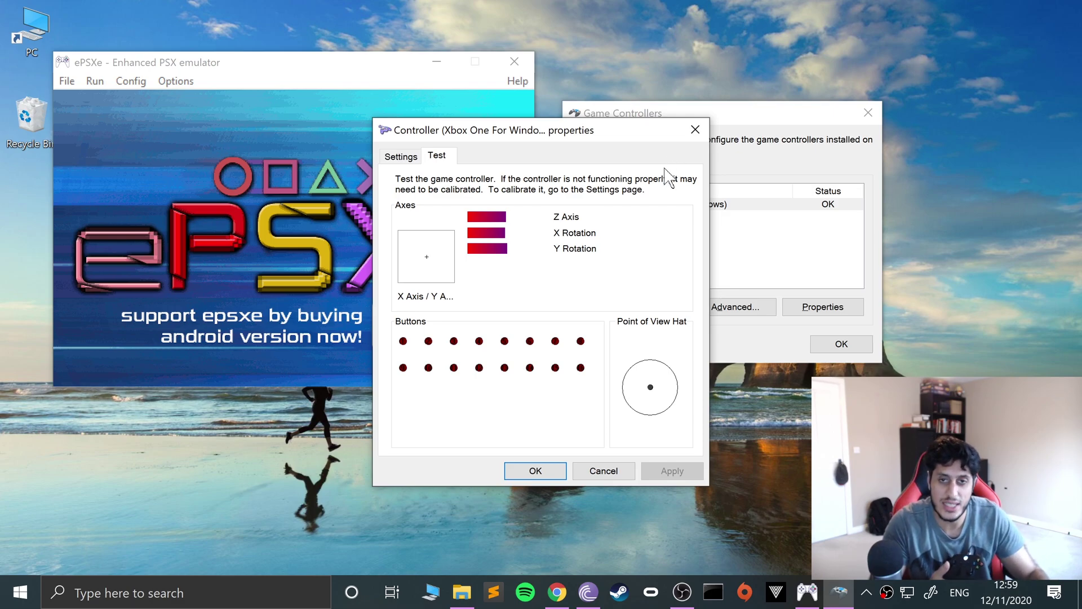
{"action": "left_click_drag", "start_coordinate": [647, 139], "coordinate": [426, 158]}
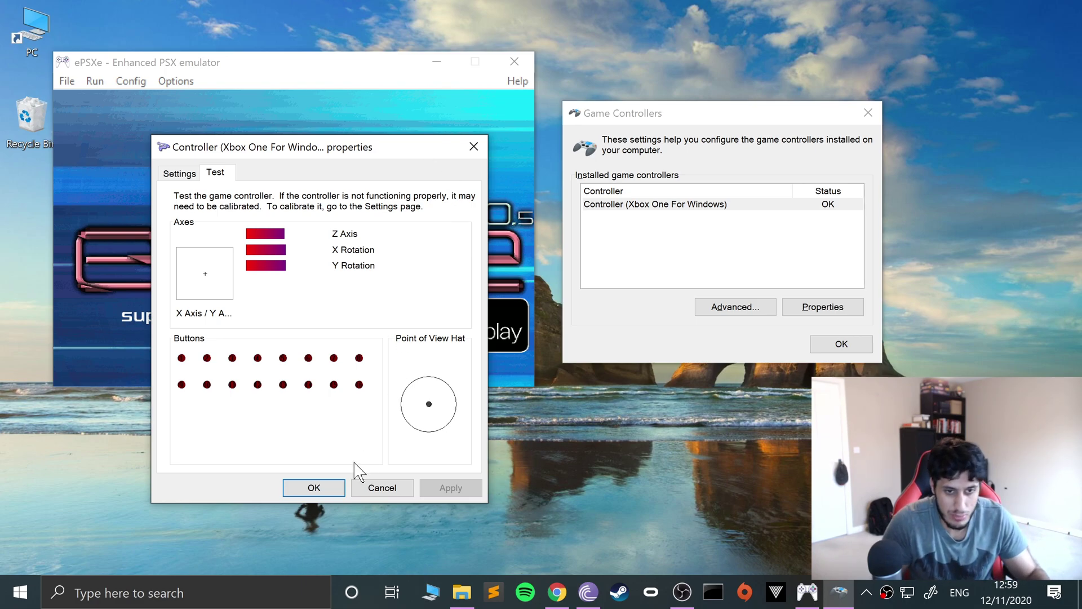
{"action": "left_click", "coordinate": [314, 488]}
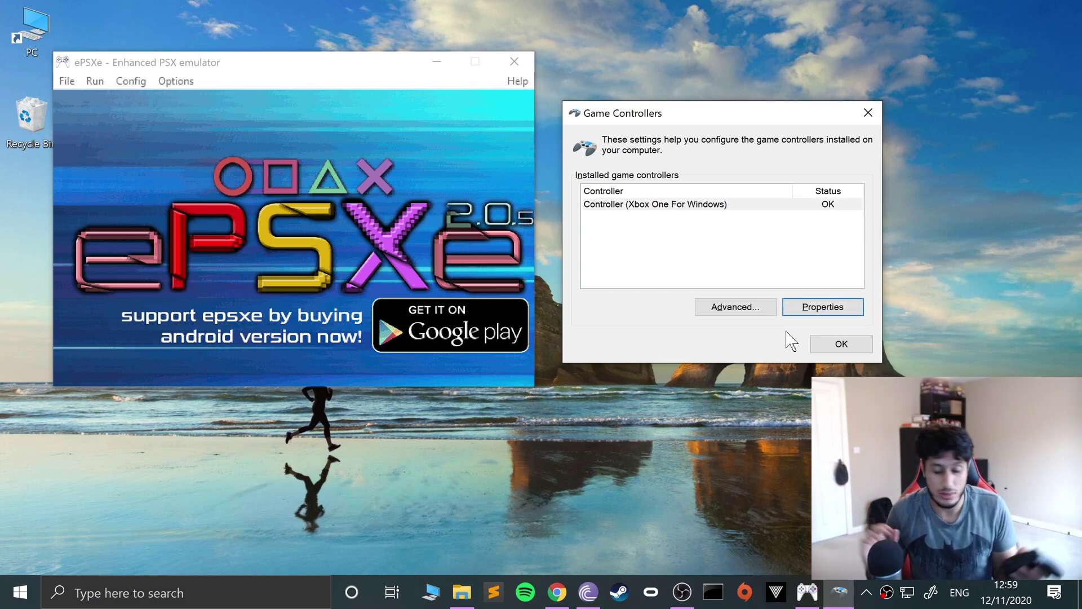
Step: Open the Windows settings for Bluetooth and other devices
{"action": "left_click", "coordinate": [706, 203]}
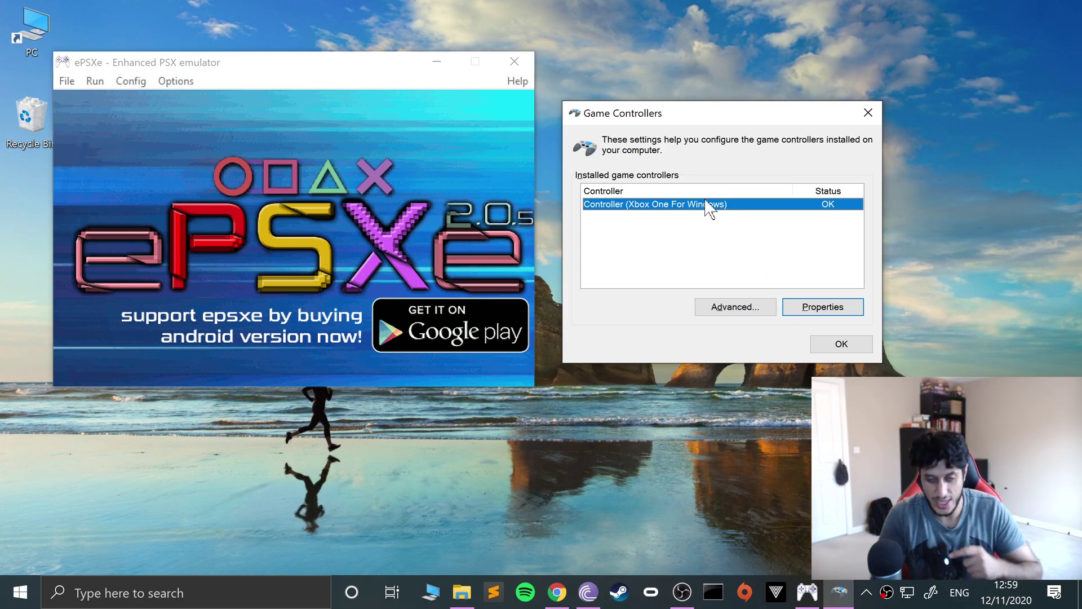
{"action": "key", "text": "super"}
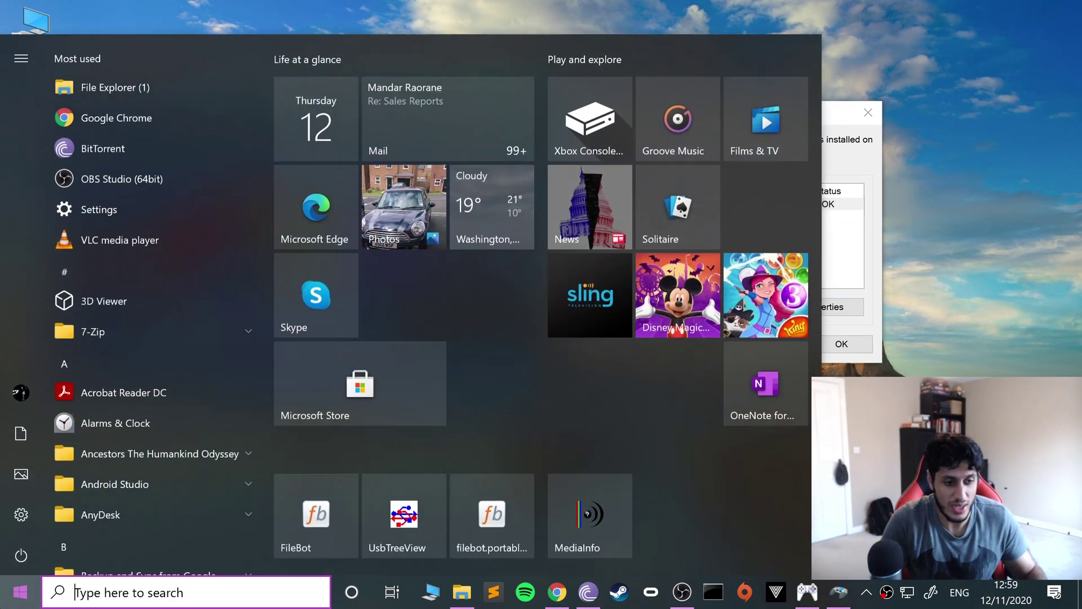
{"action": "type", "text": "b"}
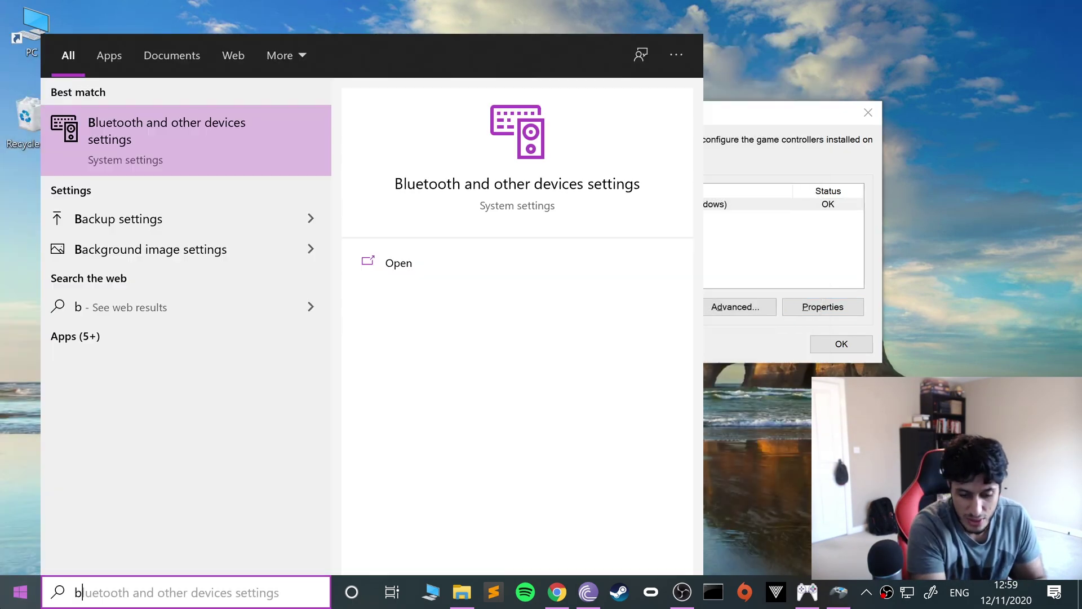
{"action": "key", "text": "Return"}
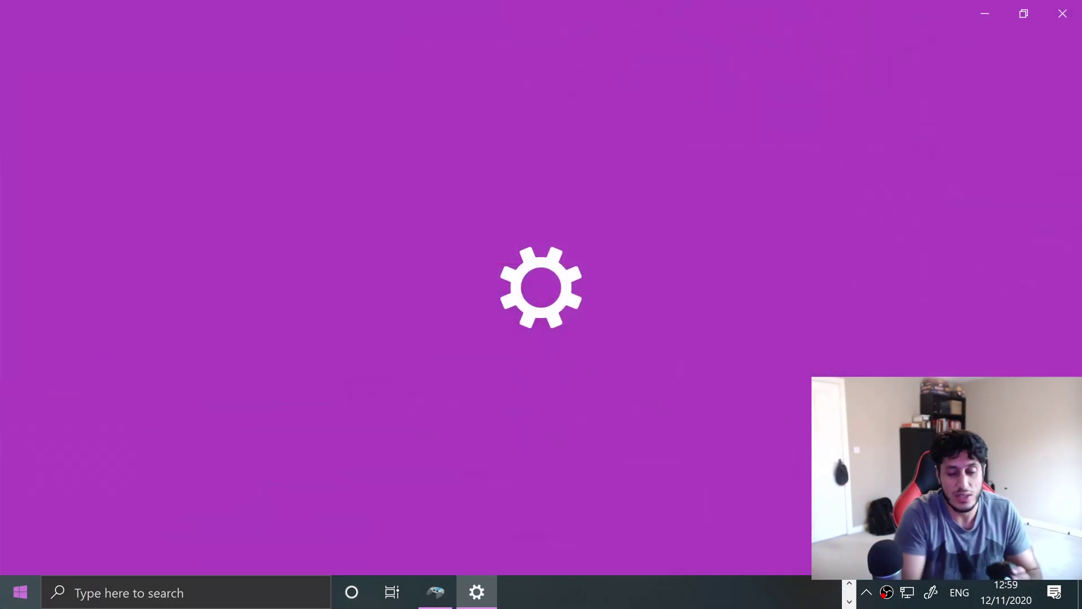
Step: Remove the XINPUT-compatible HID device from the other devices and confirm its removal
{"action": "scroll", "coordinate": [448, 383], "scroll_direction": "down", "scroll_amount": 5}
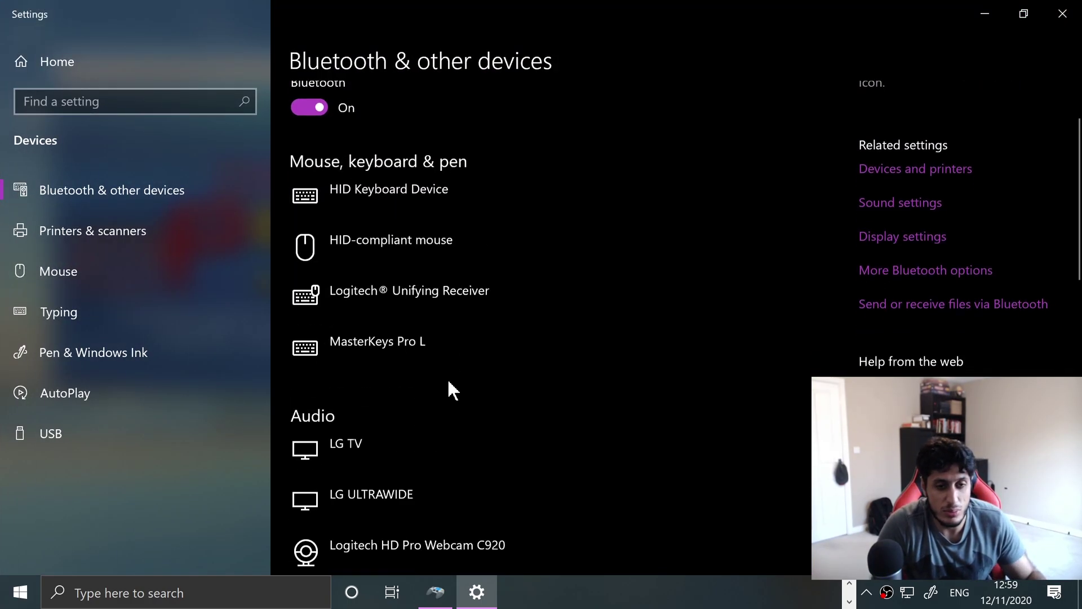
{"action": "scroll", "coordinate": [503, 338], "scroll_direction": "up", "scroll_amount": 1}
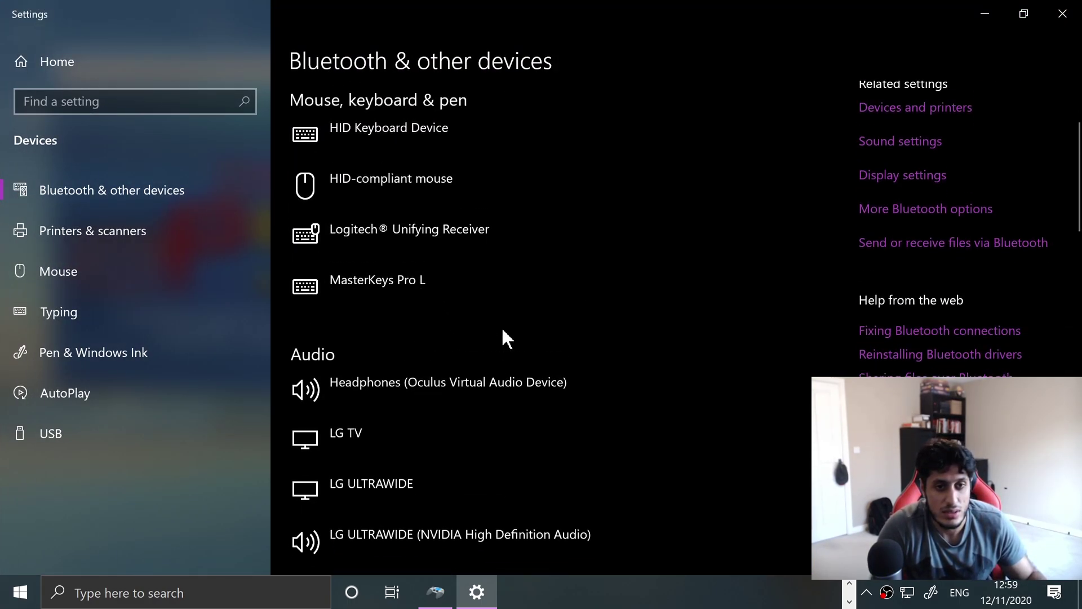
{"action": "scroll", "coordinate": [500, 331], "scroll_direction": "down", "scroll_amount": 15}
{"action": "scroll", "coordinate": [490, 330], "scroll_direction": "up", "scroll_amount": 3}
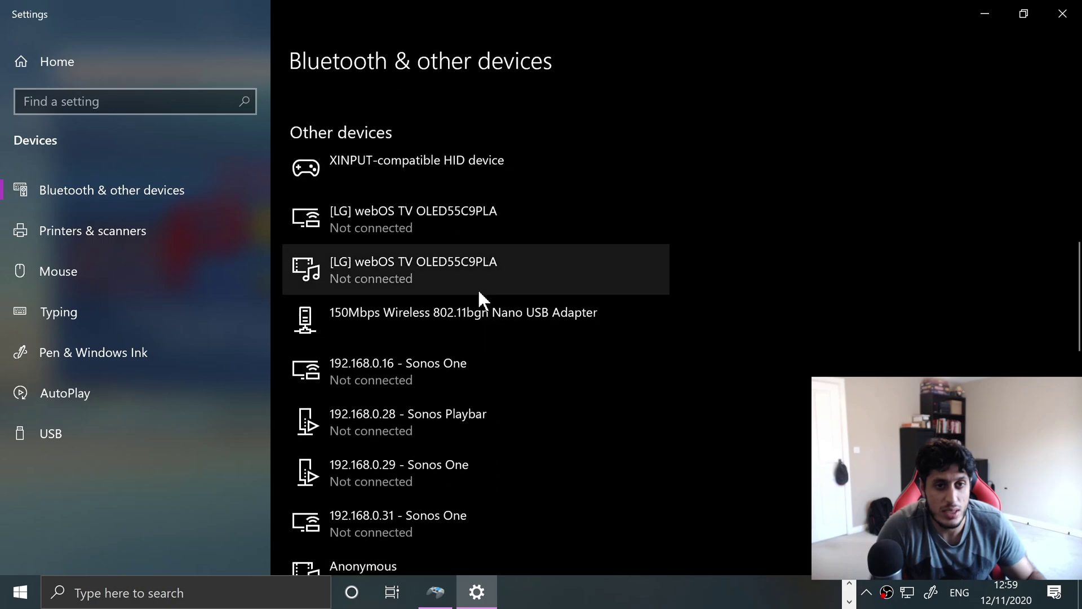
{"action": "left_click", "coordinate": [420, 178]}
{"action": "left_click", "coordinate": [581, 224]}
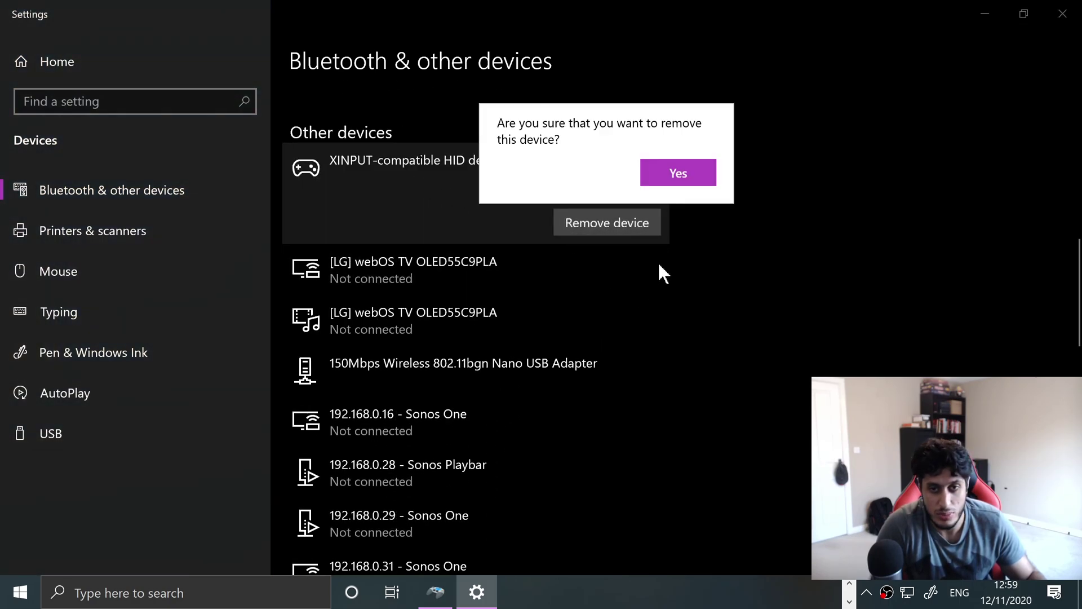
{"action": "left_click", "coordinate": [686, 180]}
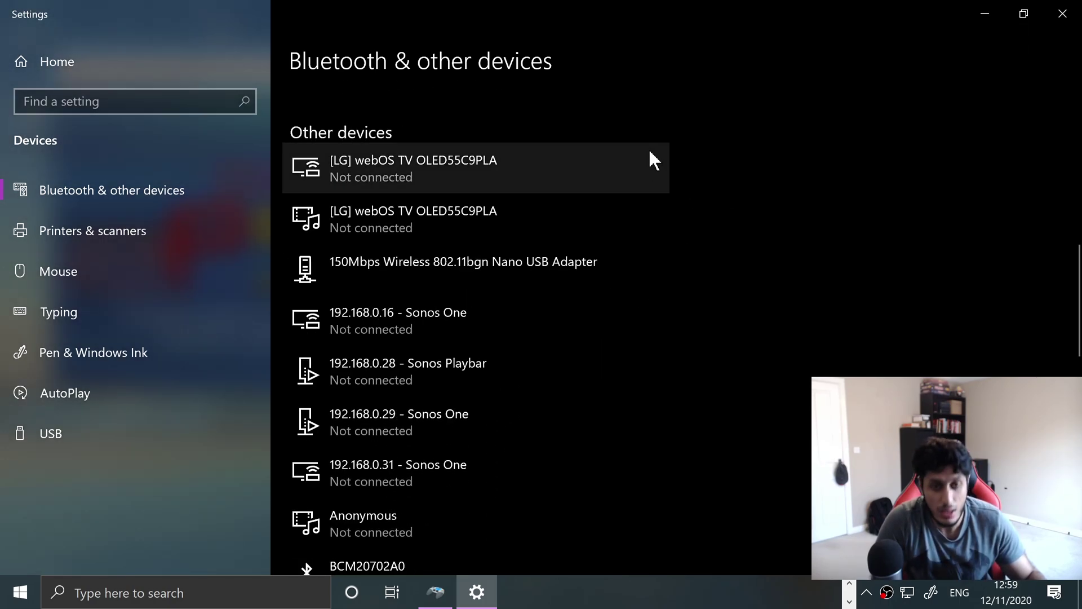
Step: Look over the remaining devices and the Devices and Printers window, then close that window
{"action": "scroll", "coordinate": [634, 366], "scroll_direction": "down", "scroll_amount": 10}
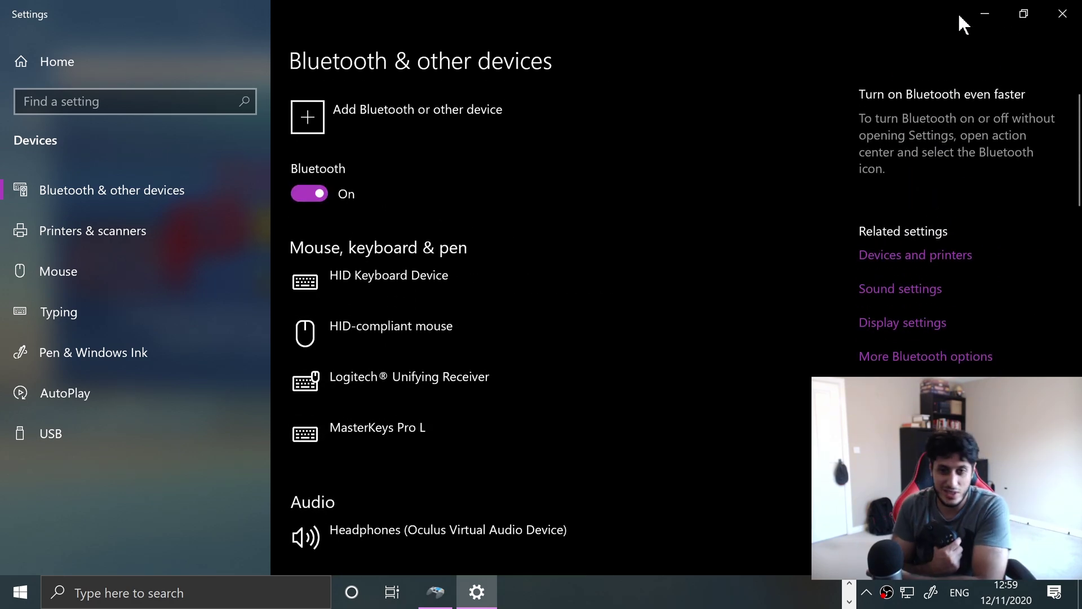
{"action": "left_click_drag", "start_coordinate": [958, 12], "coordinate": [735, 6]}
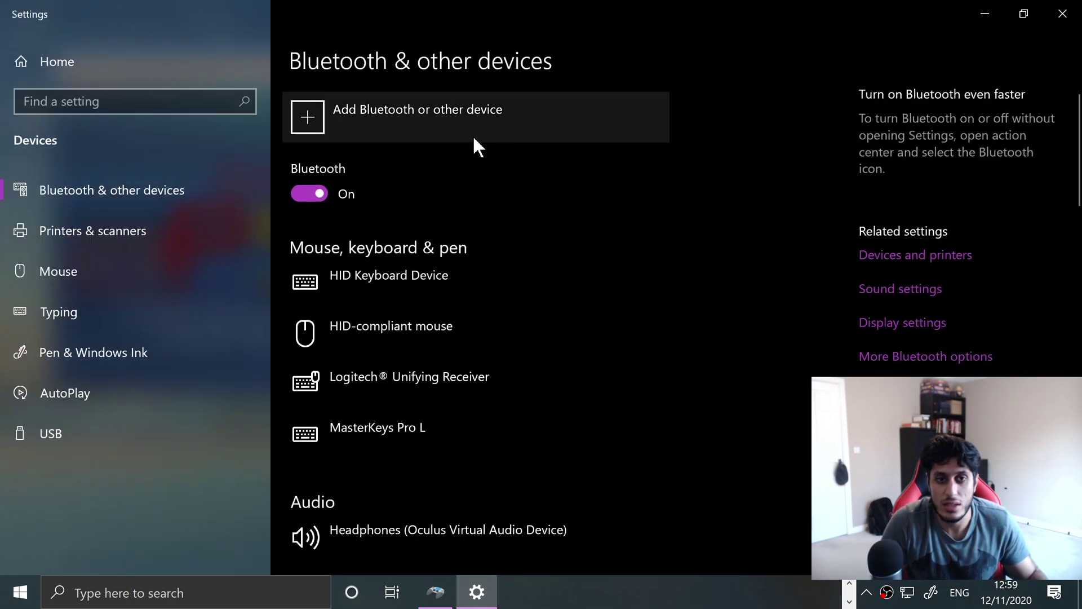
{"action": "left_click", "coordinate": [893, 260]}
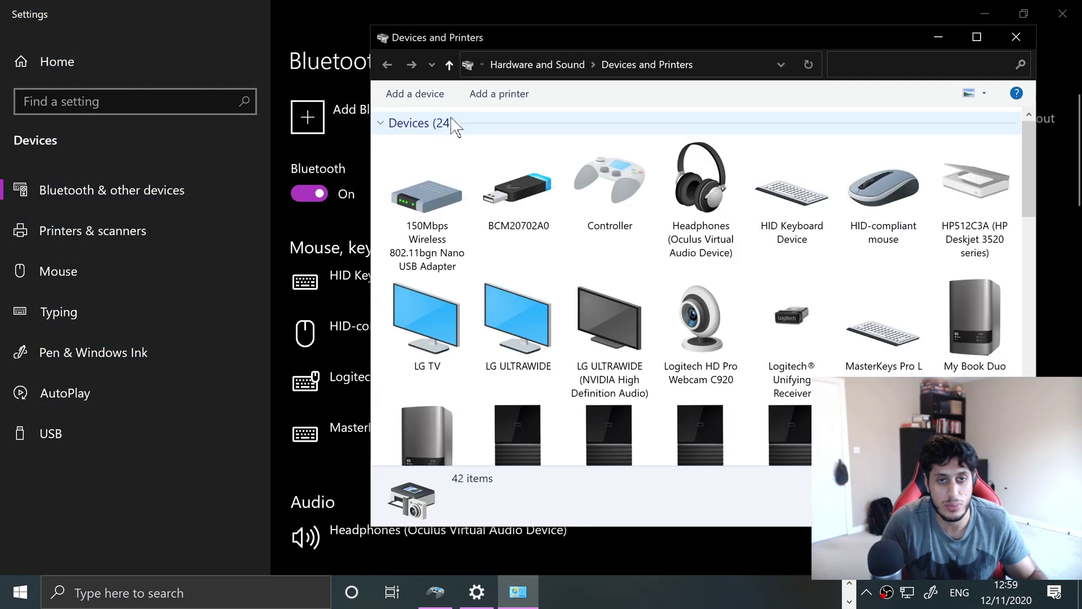
{"action": "left_click", "coordinate": [1016, 37]}
Step: Add a new Bluetooth device by pairing the discovered Input gamepad, and finish the pairing dialog
{"action": "left_click", "coordinate": [437, 115]}
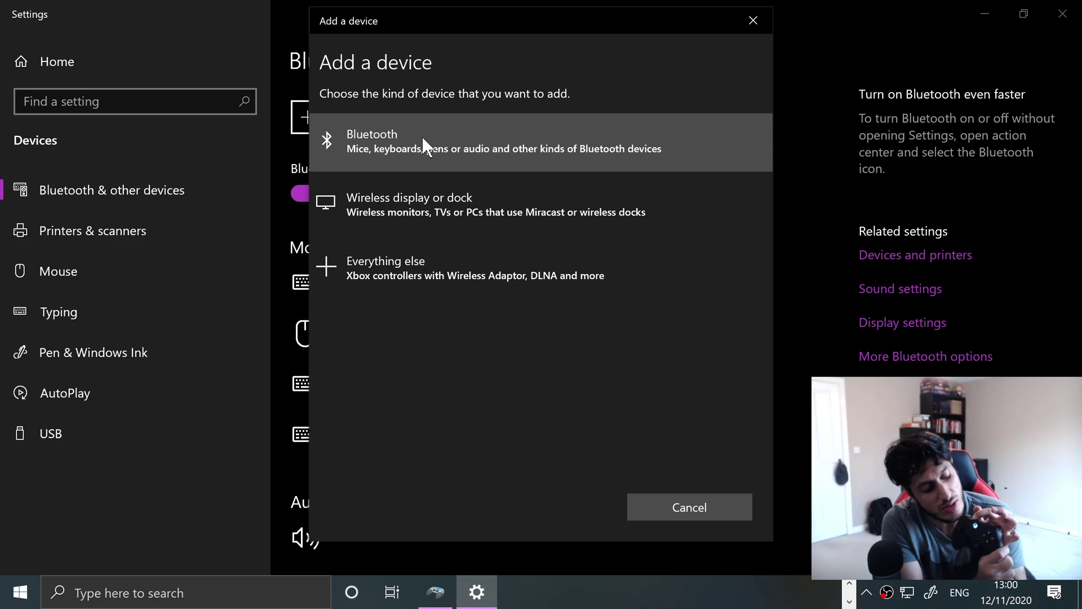
{"action": "left_click", "coordinate": [423, 139]}
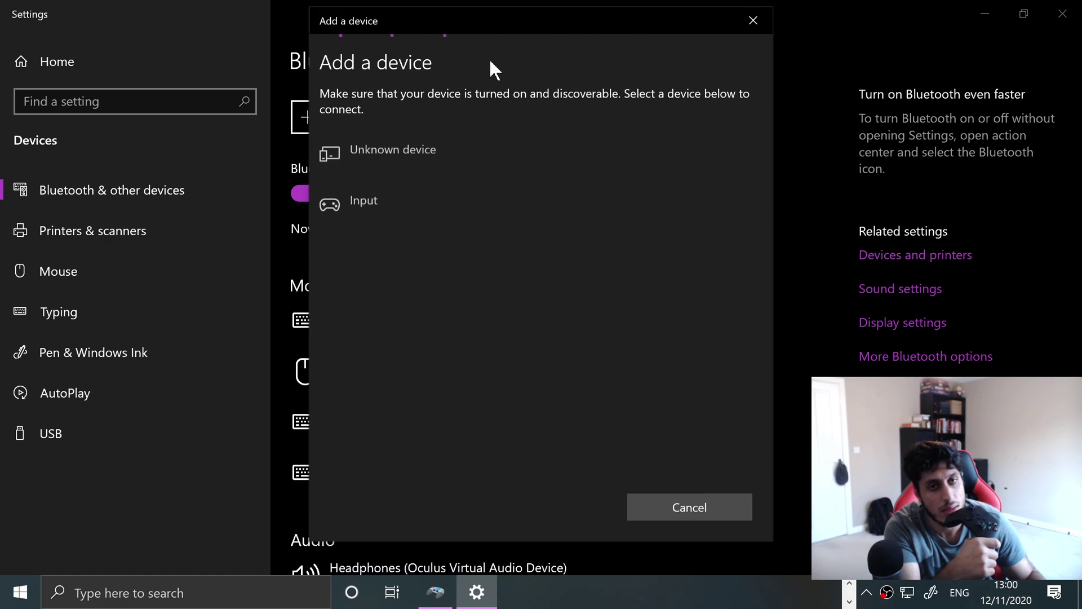
{"action": "left_click", "coordinate": [426, 216]}
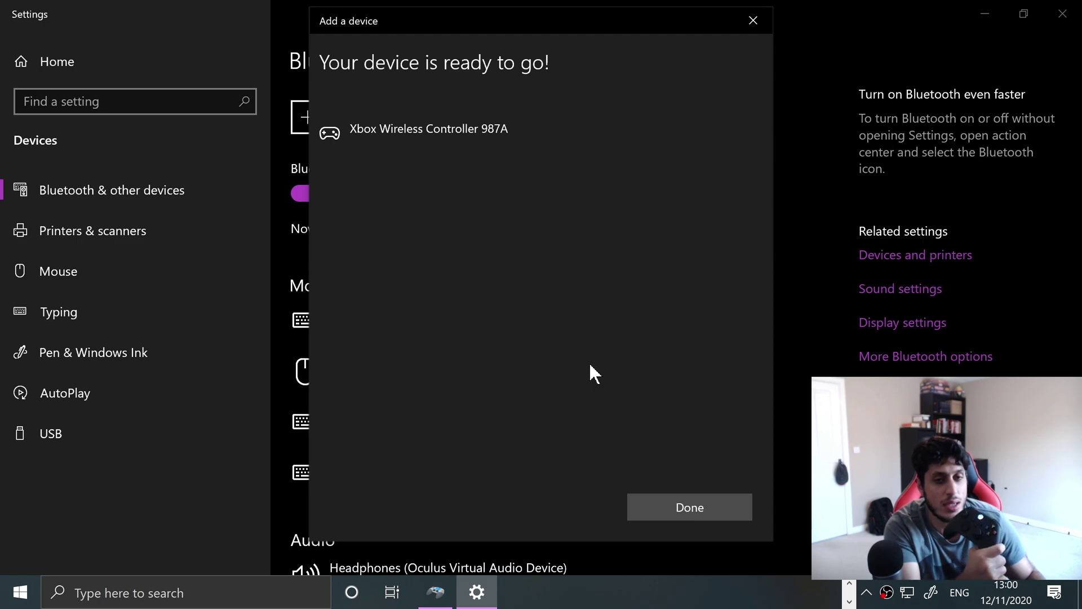
{"action": "left_click", "coordinate": [699, 506]}
Step: Check the test properties of the 6 axis 16 button gamepad in Game Controllers, then close the controller and Settings windows
{"action": "left_click", "coordinate": [446, 601]}
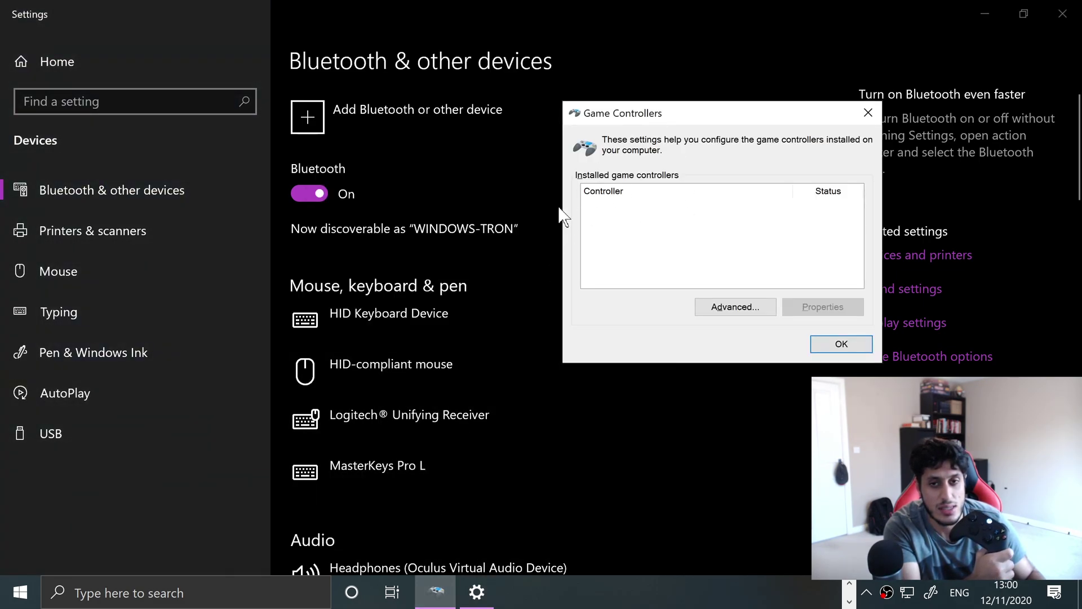
{"action": "left_click", "coordinate": [612, 205]}
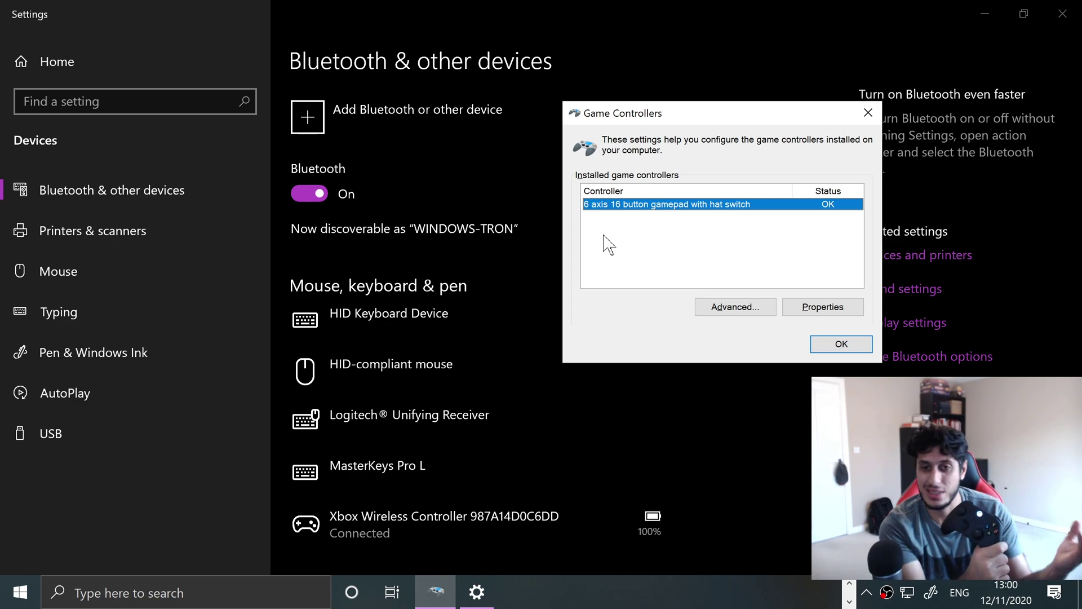
{"action": "left_click", "coordinate": [837, 306]}
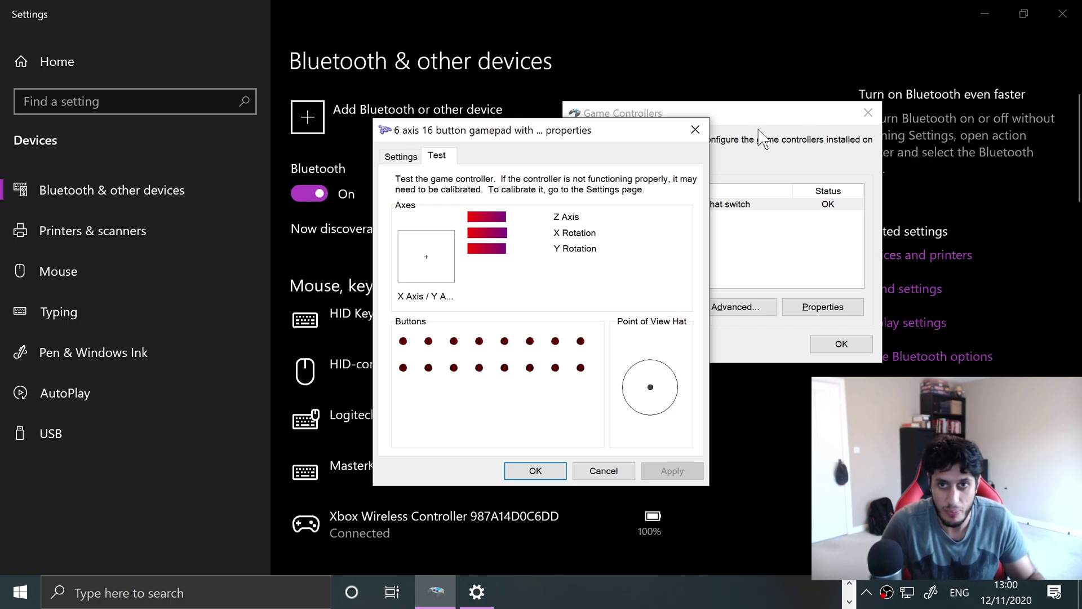
{"action": "left_click", "coordinate": [693, 127]}
{"action": "left_click", "coordinate": [868, 112]}
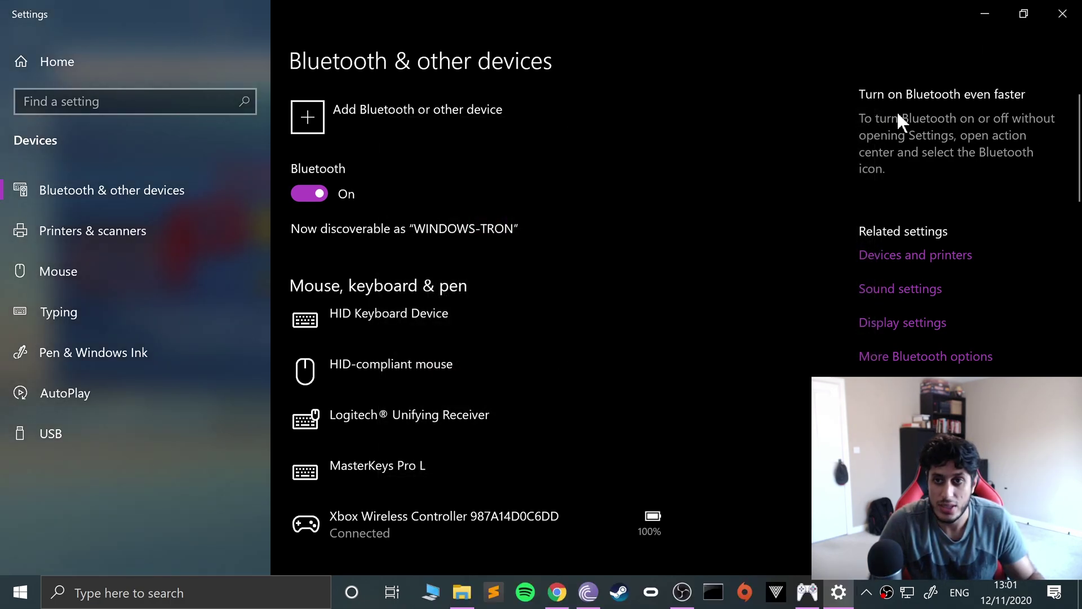
{"action": "left_click", "coordinate": [1059, 10]}
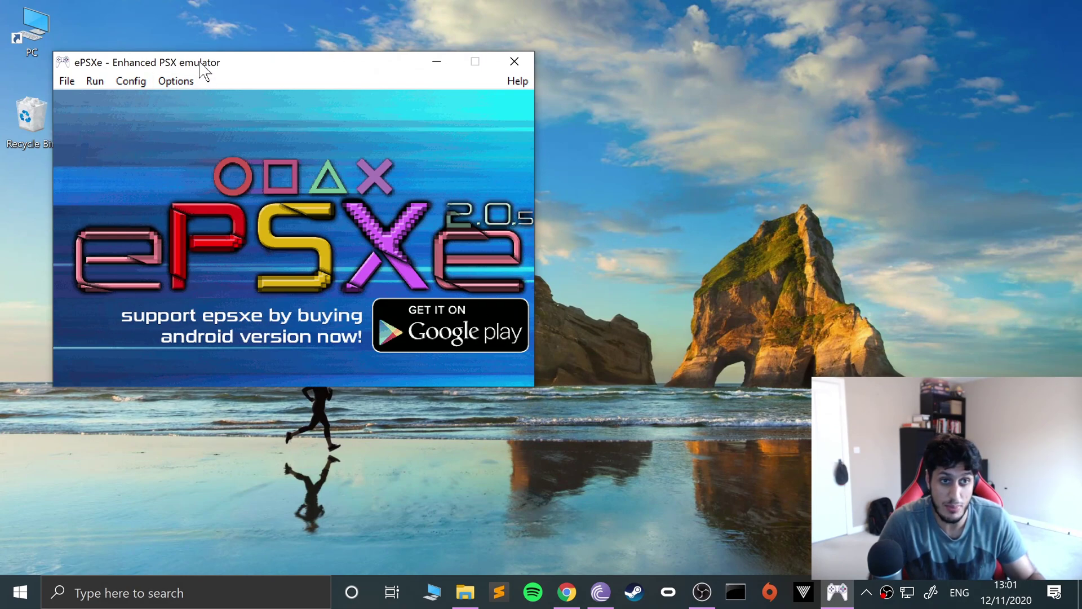
Step: Open the emulator's gamepad configuration for Port 1, Pad 1 and clear all its button and axis mappings
{"action": "left_click_drag", "start_coordinate": [204, 63], "coordinate": [369, 77]}
{"action": "left_click", "coordinate": [296, 95]}
{"action": "mouse_move", "coordinate": [313, 116]}
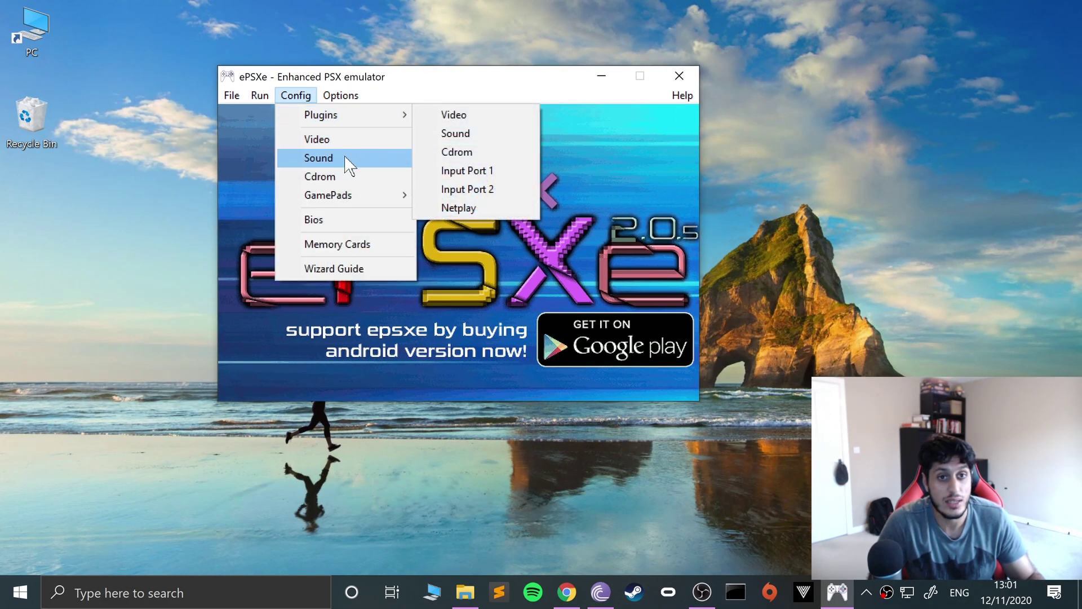
{"action": "mouse_move", "coordinate": [365, 197]}
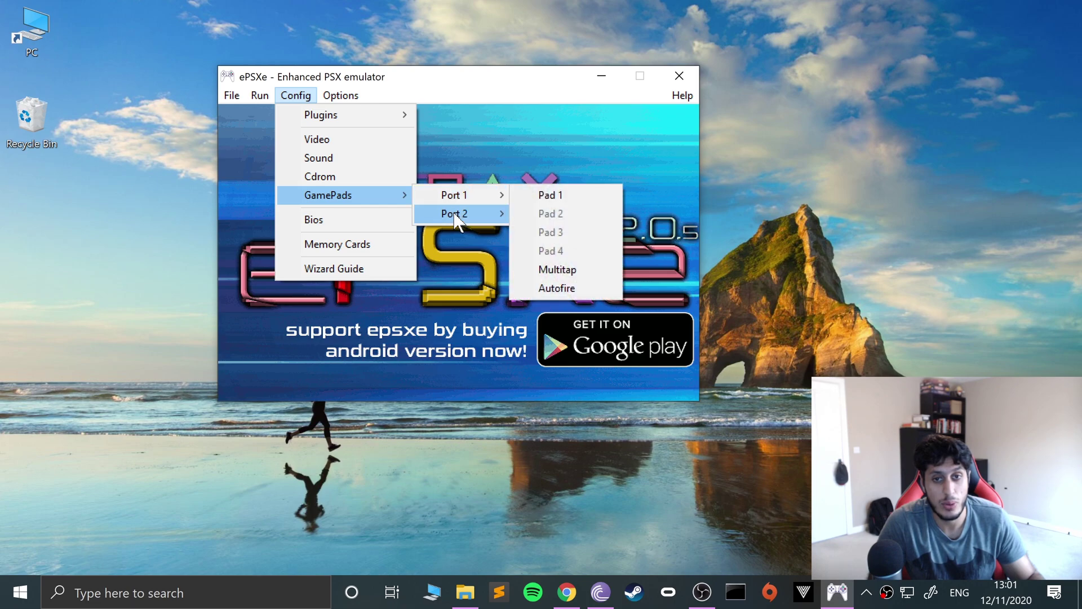
{"action": "mouse_move", "coordinate": [454, 195]}
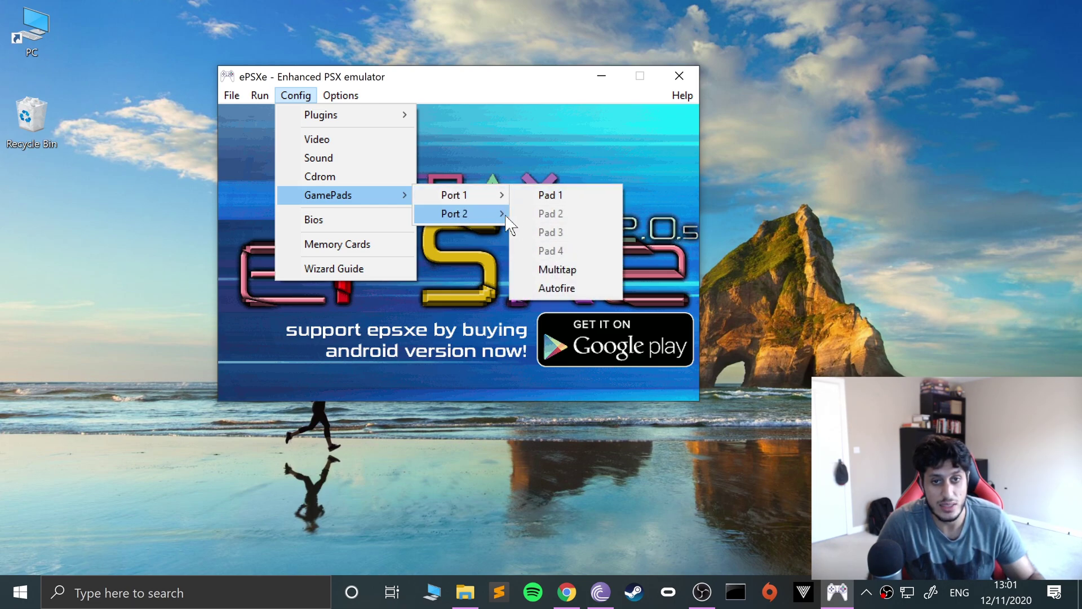
{"action": "left_click", "coordinate": [544, 196]}
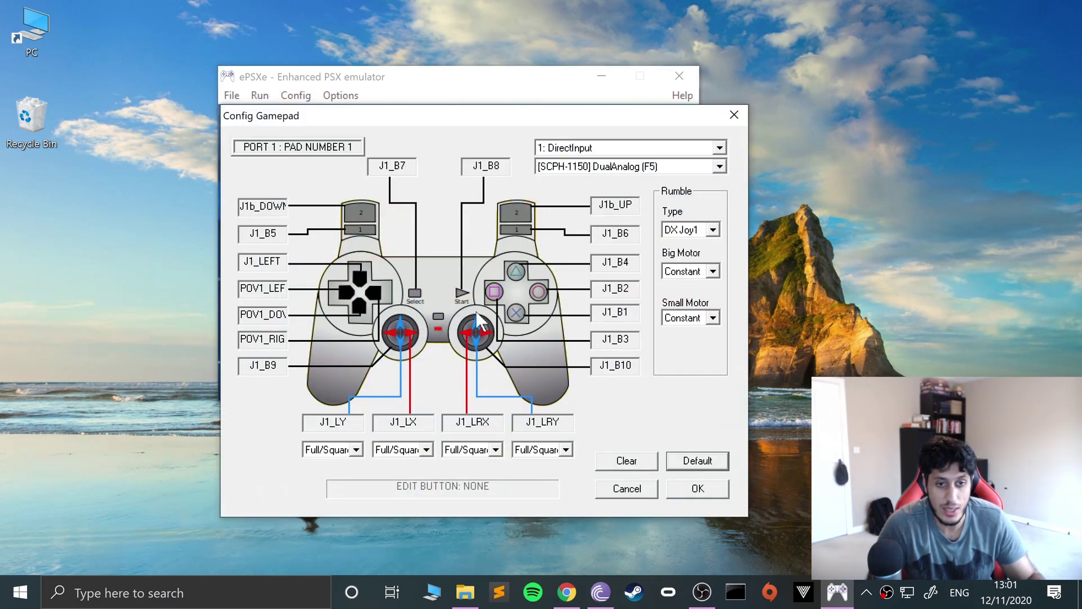
{"action": "left_click", "coordinate": [651, 460]}
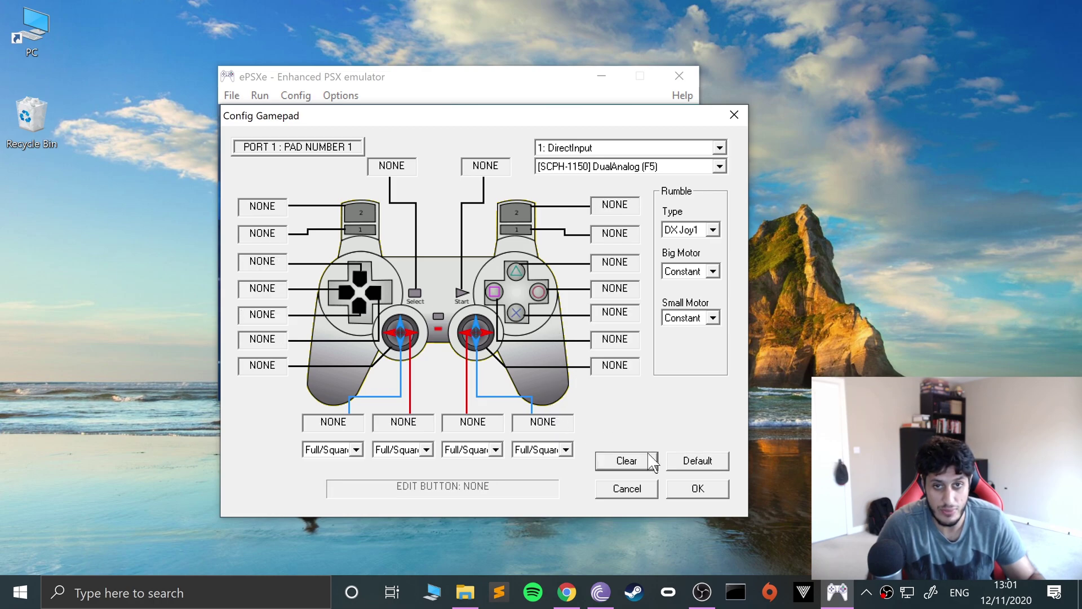
Step: Compare the Digital, DualAnalog and DualShock pad types and set the pad to [SCPH-1200] DualShock (F5)
{"action": "left_click", "coordinate": [633, 168]}
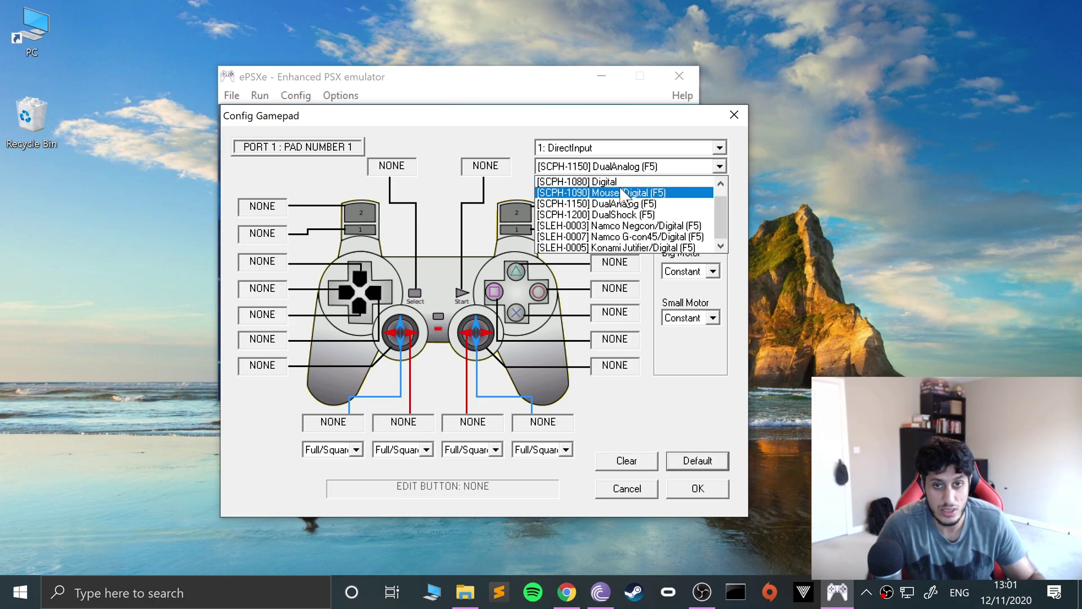
{"action": "left_click", "coordinate": [617, 181]}
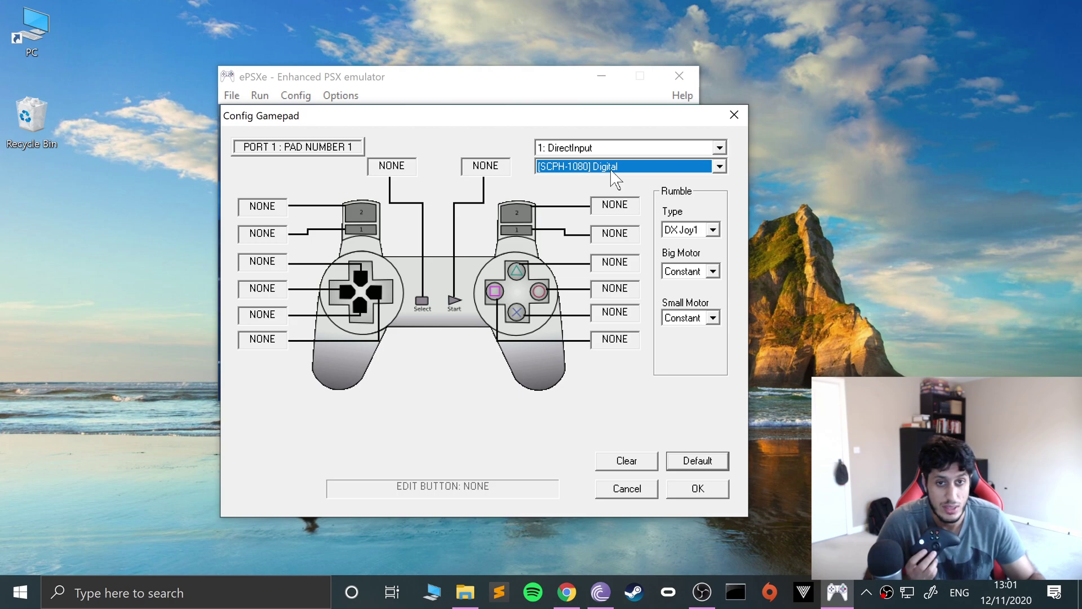
{"action": "left_click", "coordinate": [616, 176]}
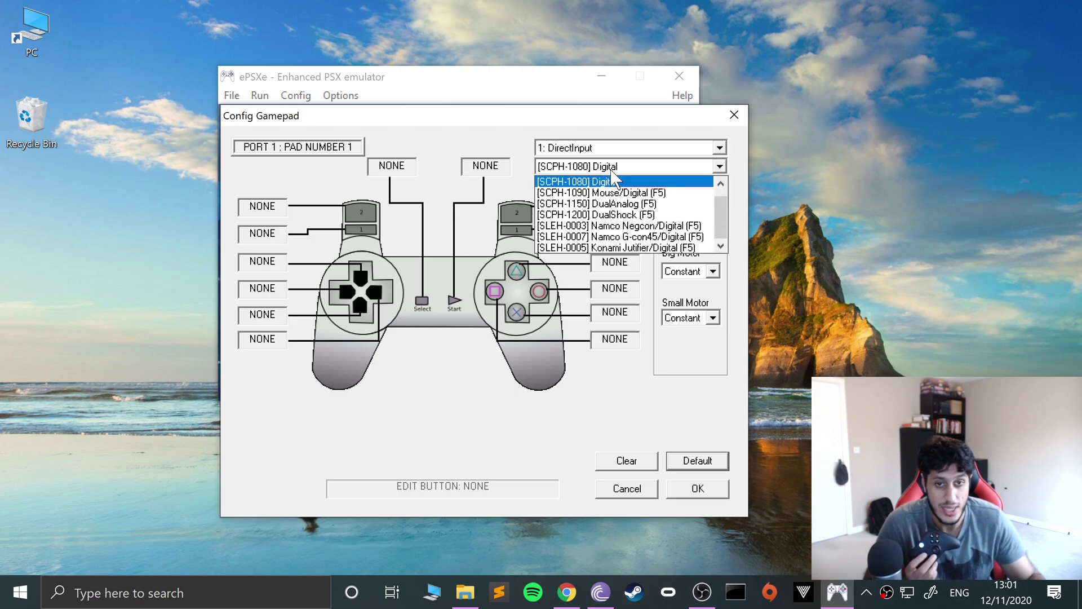
{"action": "left_click", "coordinate": [598, 204]}
{"action": "left_click", "coordinate": [589, 167]}
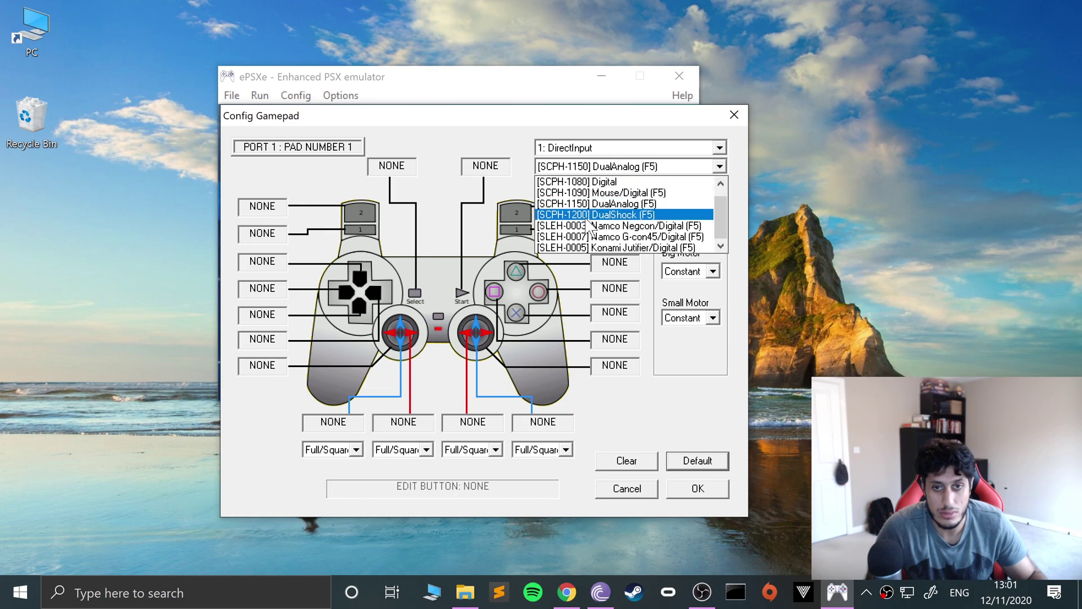
{"action": "left_click", "coordinate": [587, 217]}
{"action": "left_click", "coordinate": [581, 168]}
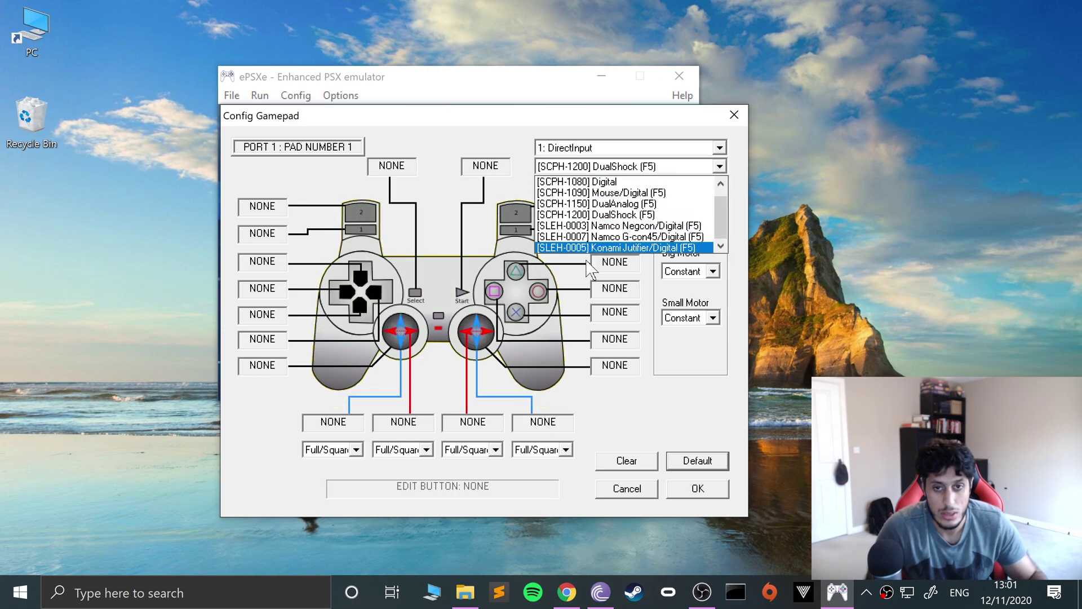
{"action": "left_click", "coordinate": [604, 204]}
{"action": "left_click", "coordinate": [610, 166]}
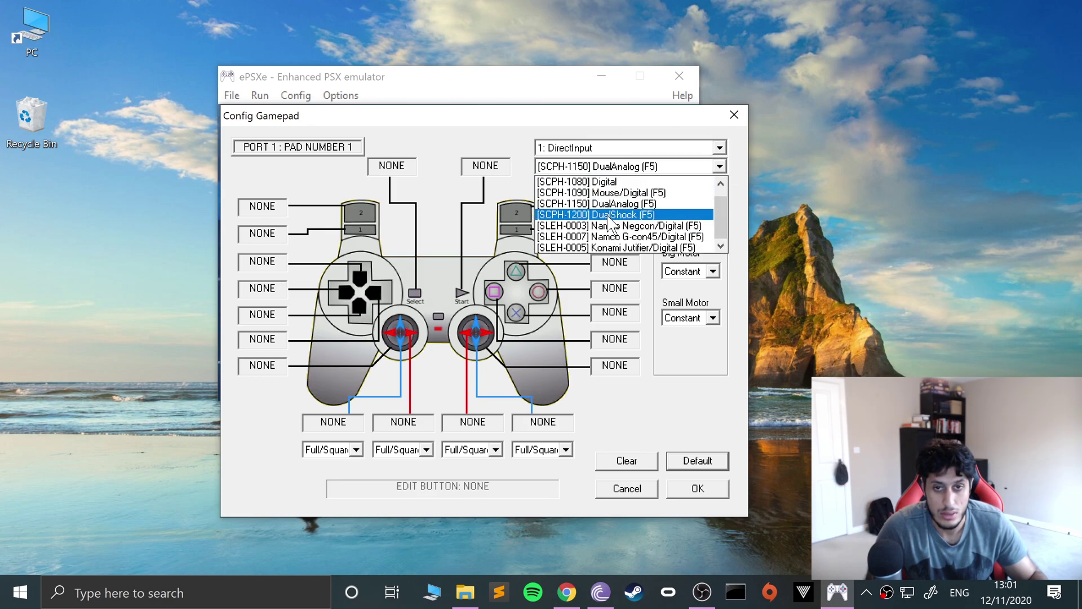
{"action": "left_click", "coordinate": [610, 216]}
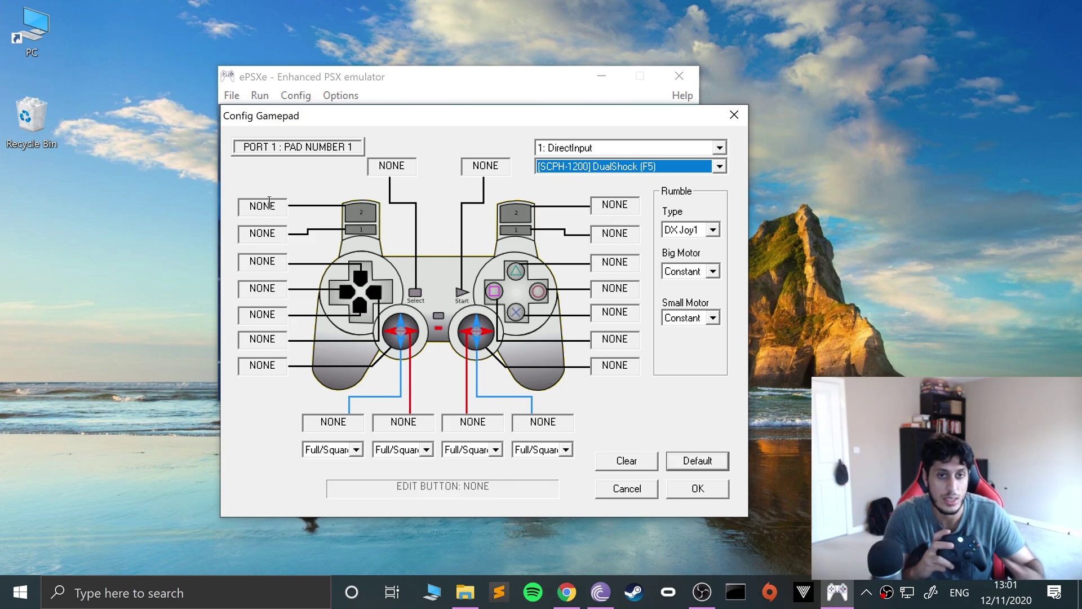
Step: Map L2 to J1b_DOWN, L1 to J1_B5, R2 to J1b_UP, R1 to J1_B6, Triangle to J1_B4, Circle to J1_B2, Cross to J1_B1, Square to J1_RIGHT
{"action": "left_click", "coordinate": [258, 240]}
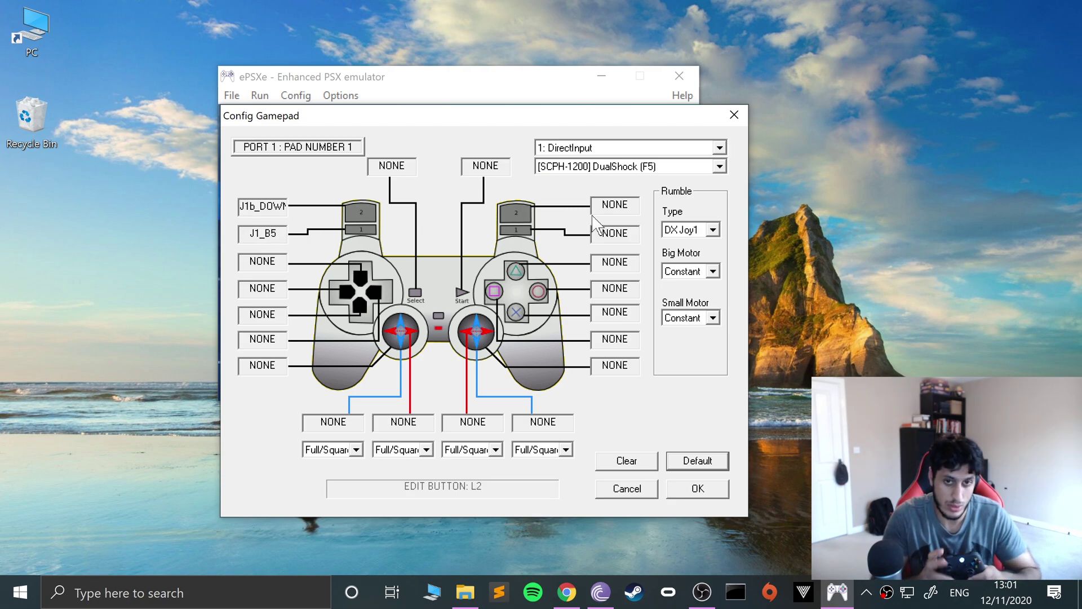
{"action": "left_click", "coordinate": [635, 206]}
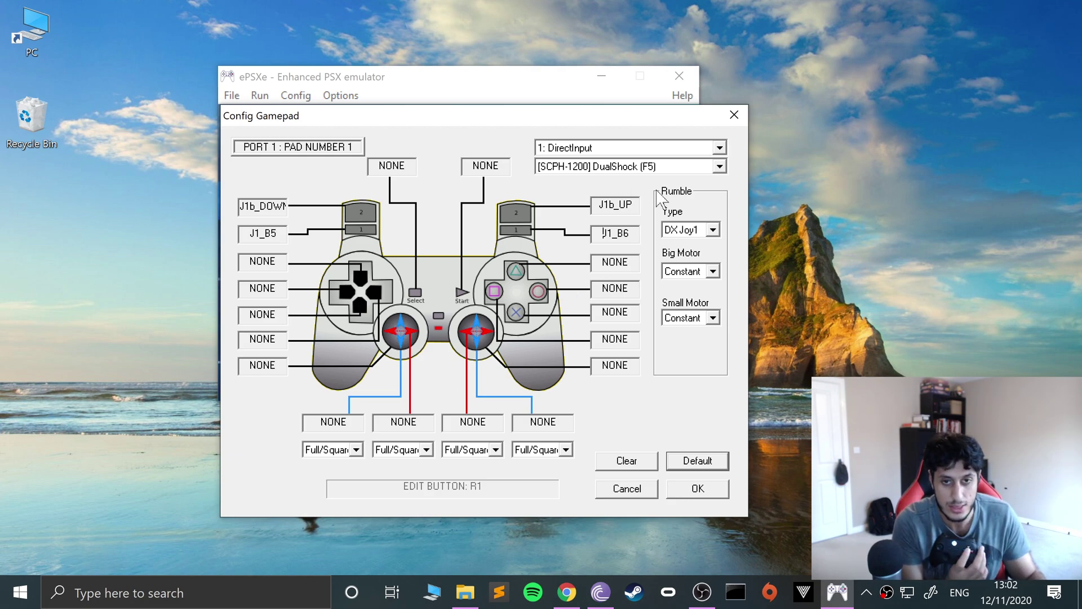
{"action": "left_click", "coordinate": [608, 262]}
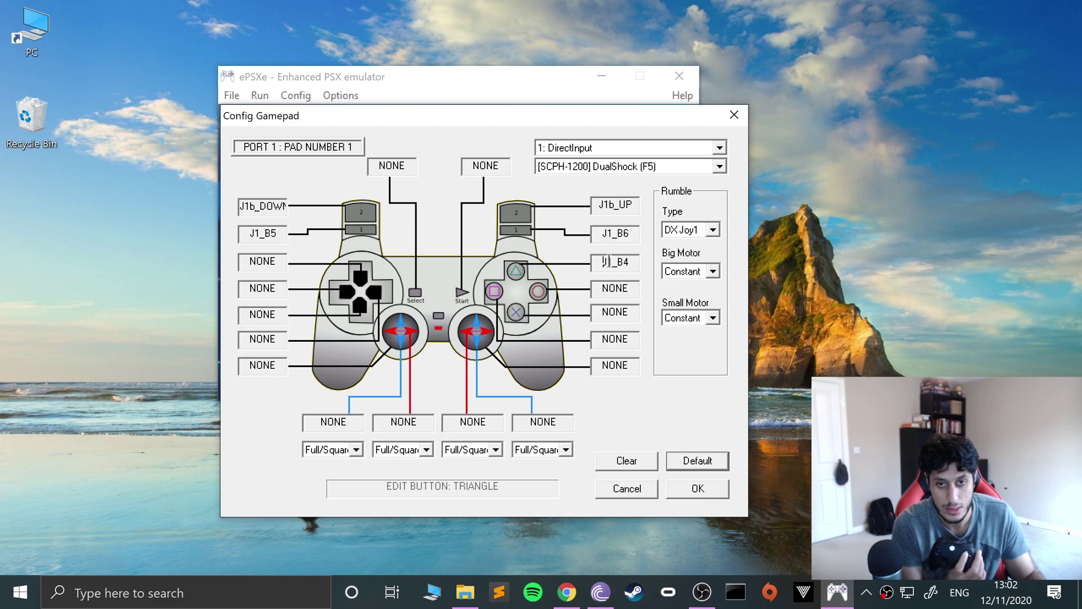
{"action": "left_click", "coordinate": [617, 291]}
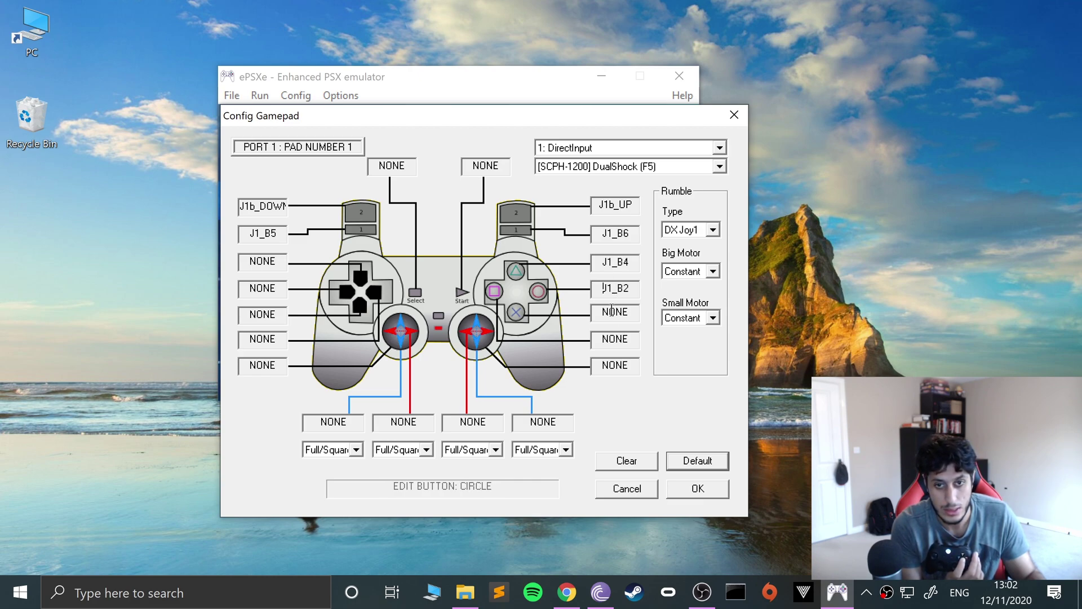
{"action": "left_click", "coordinate": [613, 310]}
{"action": "left_click", "coordinate": [611, 340]}
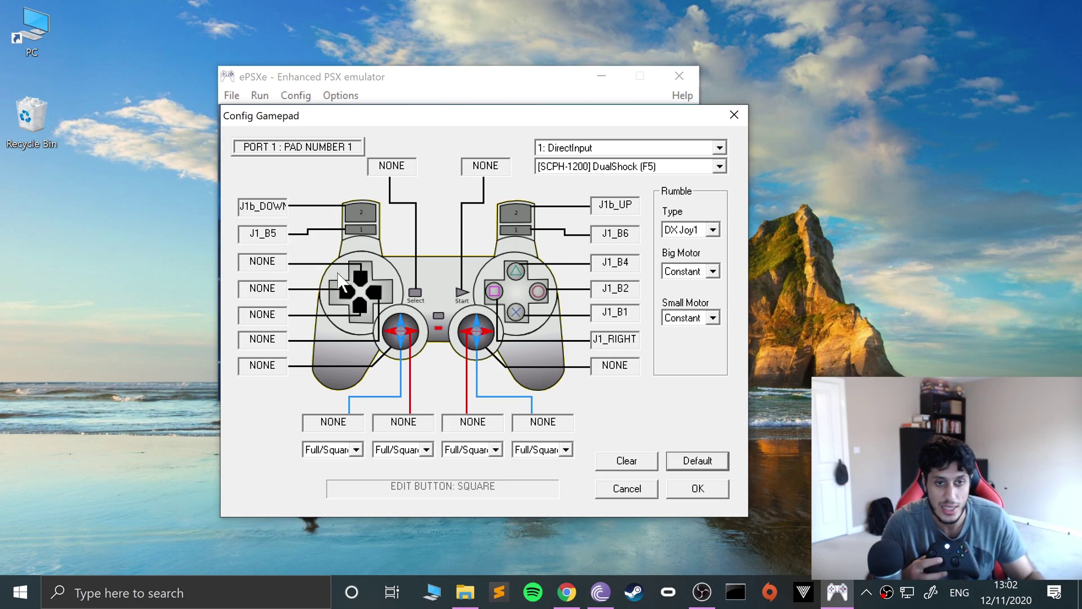
Step: Assign the four D-pad fields, in order from Up, to the controller's POV1 up, left, right and down directions
{"action": "left_click", "coordinate": [269, 257]}
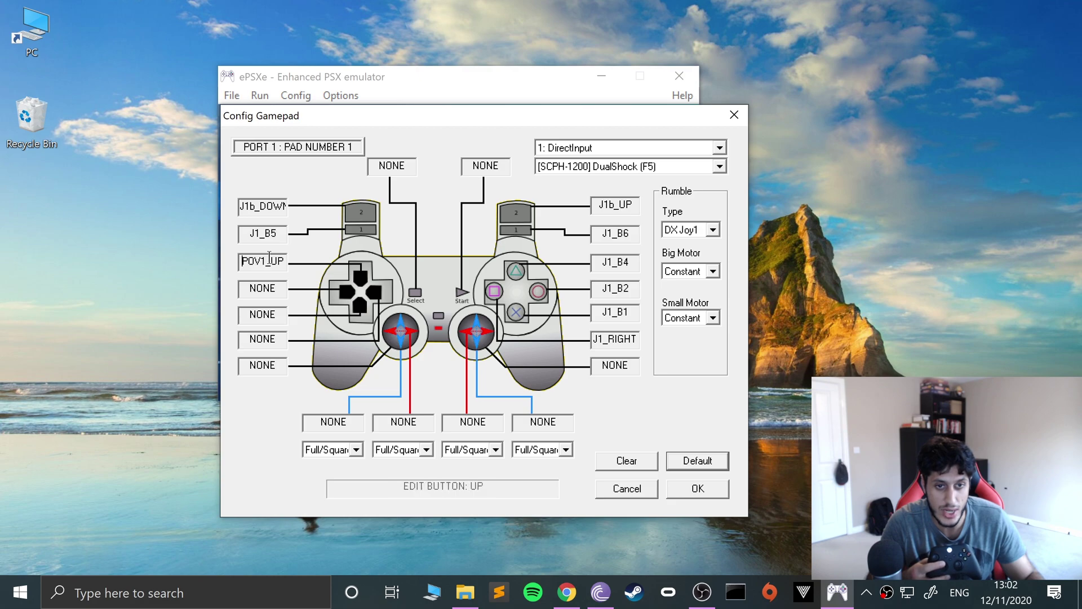
{"action": "left_click", "coordinate": [260, 283]}
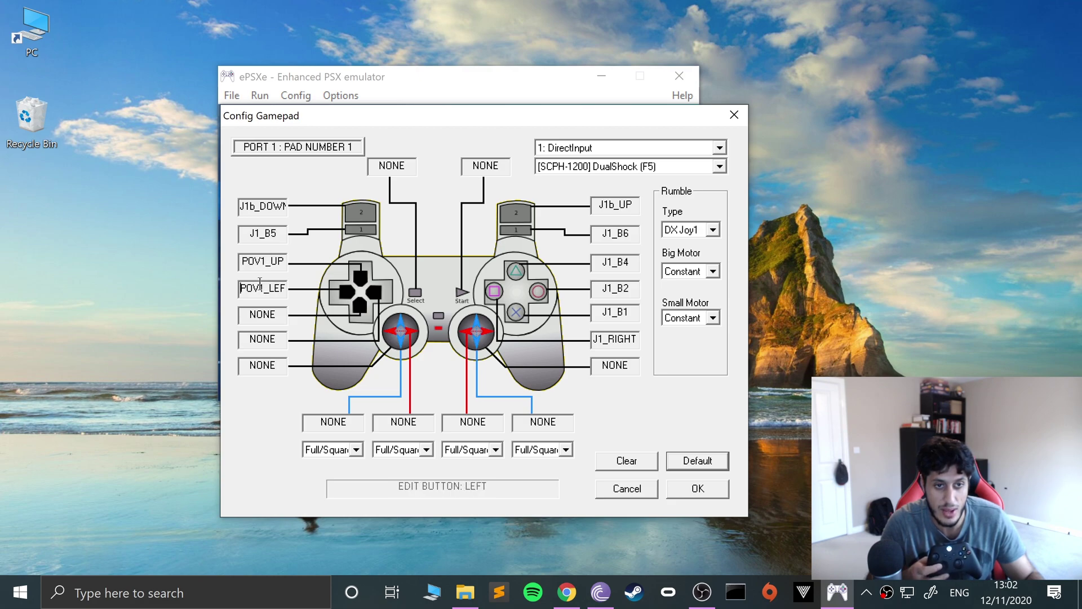
{"action": "left_click", "coordinate": [260, 316]}
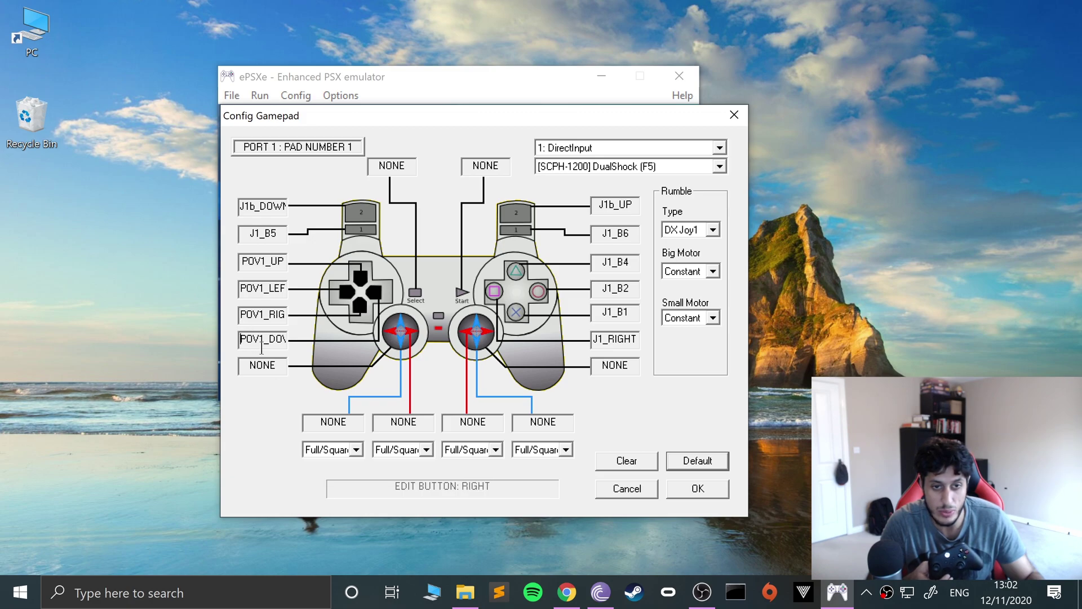
Step: Map the four analog stick axes to J1_LY, J1_LX, J1_LRX and J1_LRY, and set R3 to J1_B10 and L3 to J1_B9
{"action": "left_click", "coordinate": [349, 424]}
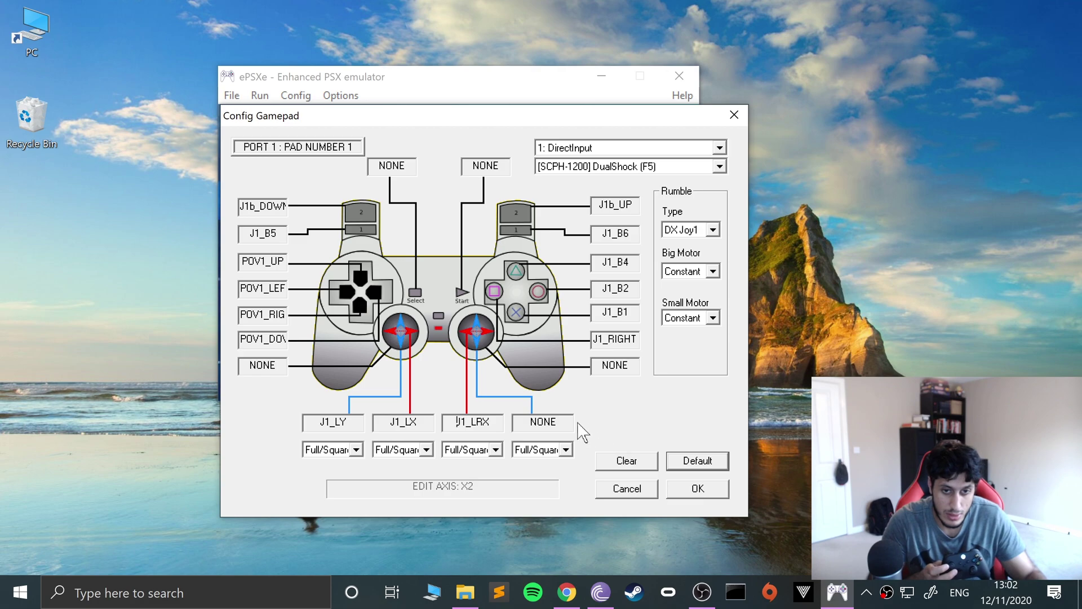
{"action": "left_click", "coordinate": [553, 418]}
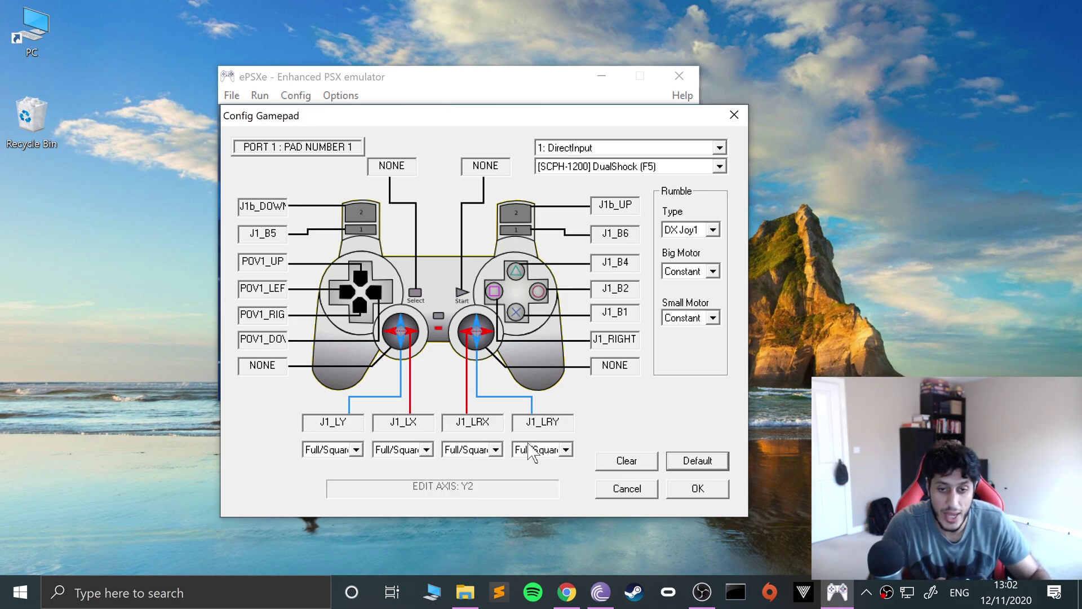
{"action": "left_click", "coordinate": [536, 449]}
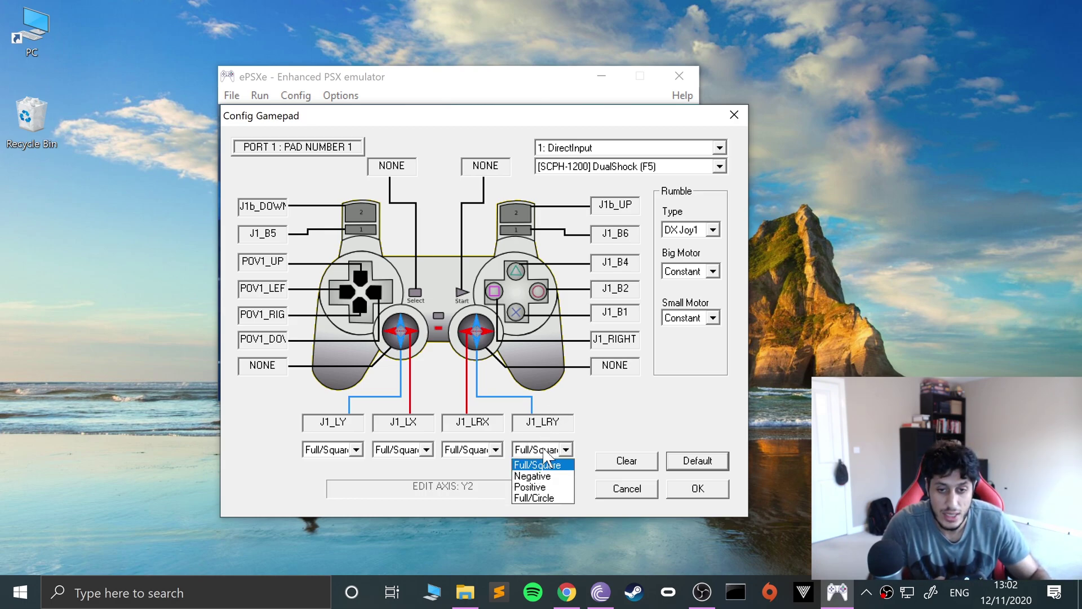
{"action": "left_click", "coordinate": [630, 431]}
{"action": "left_click", "coordinate": [607, 367]}
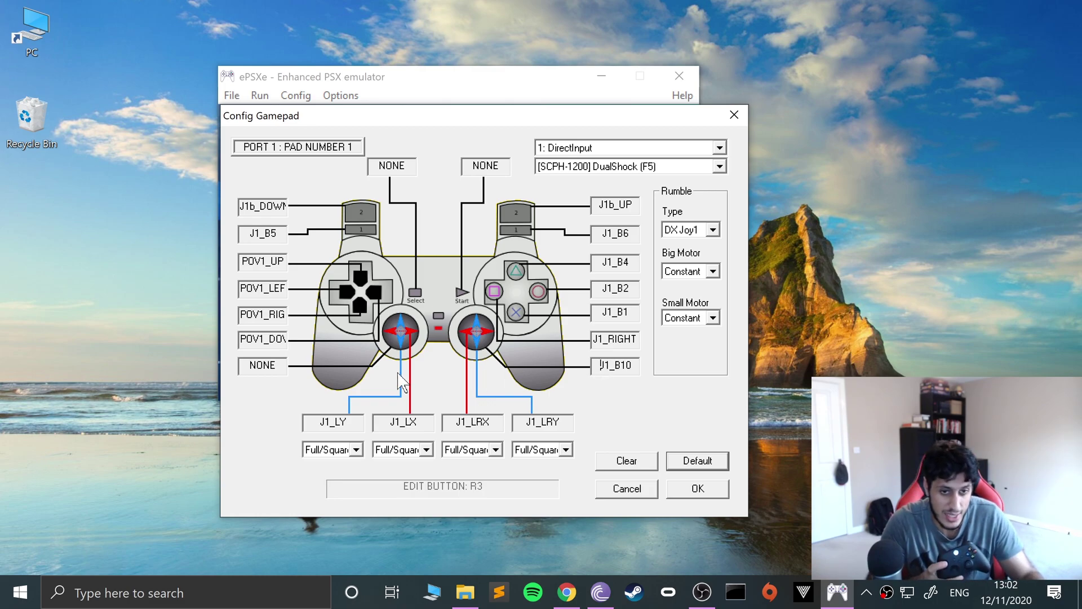
{"action": "left_click", "coordinate": [266, 364]}
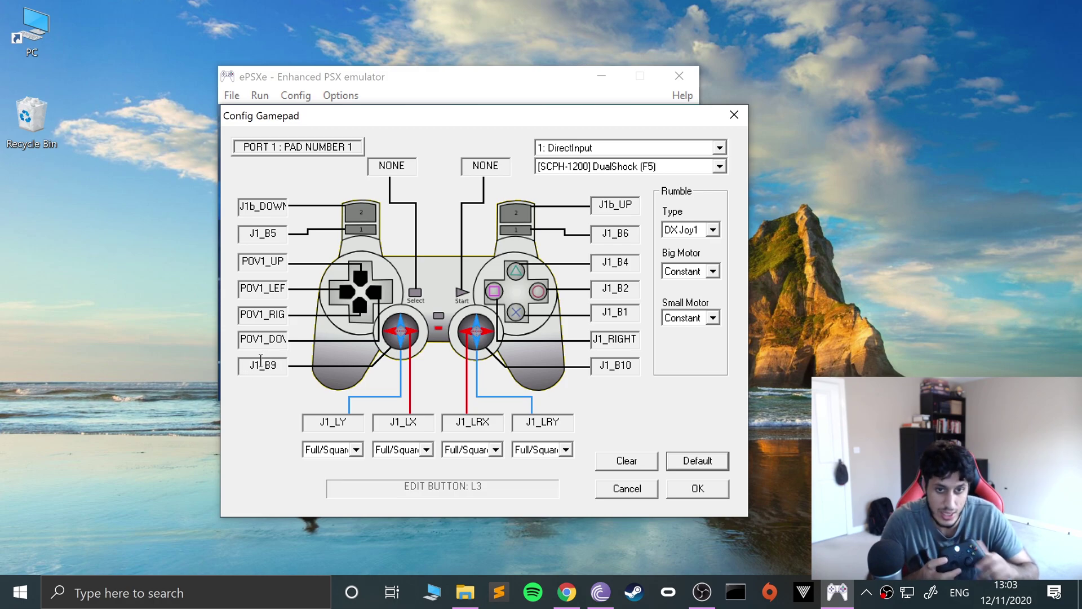
Step: Try the Sine setting on the small and big rumble motors, return both to Constant, and check the rumble type options
{"action": "left_click", "coordinate": [705, 317]}
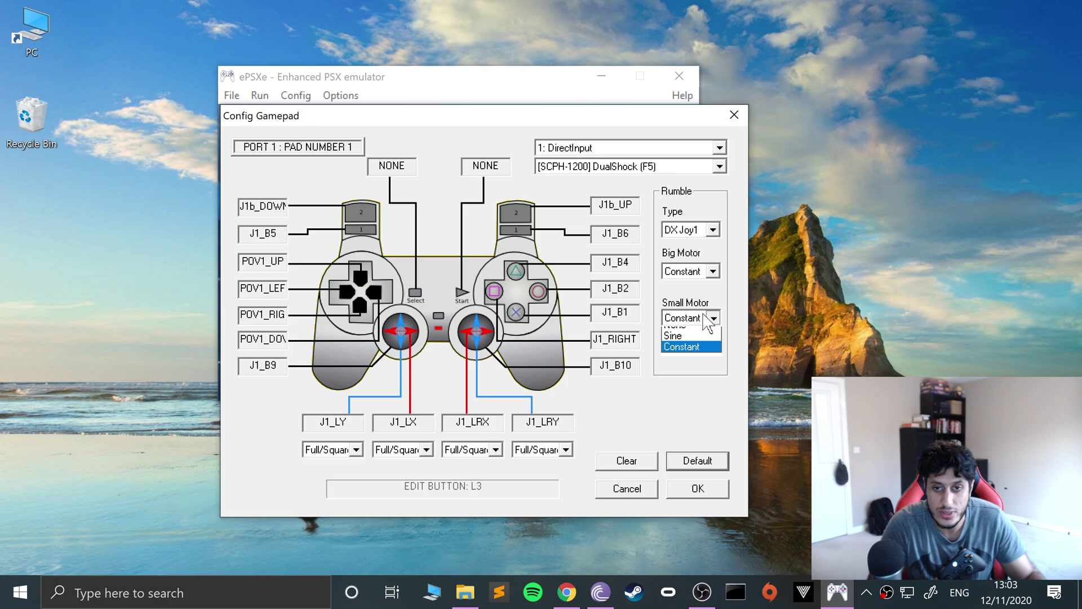
{"action": "left_click", "coordinate": [692, 337]}
{"action": "left_click", "coordinate": [707, 317]}
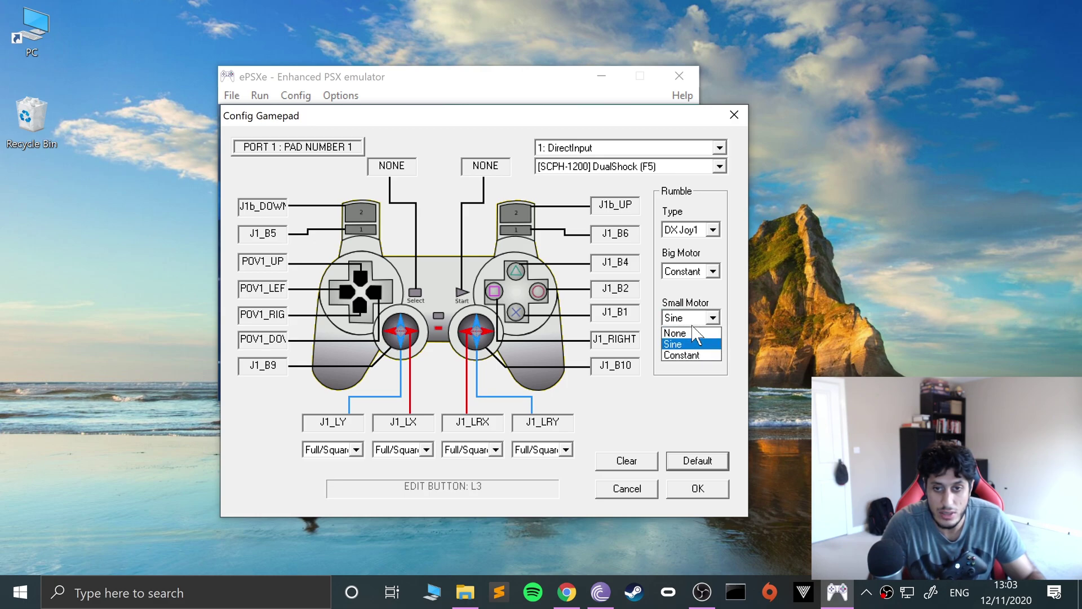
{"action": "left_click", "coordinate": [687, 356]}
{"action": "left_click", "coordinate": [693, 271]}
{"action": "left_click", "coordinate": [685, 295]}
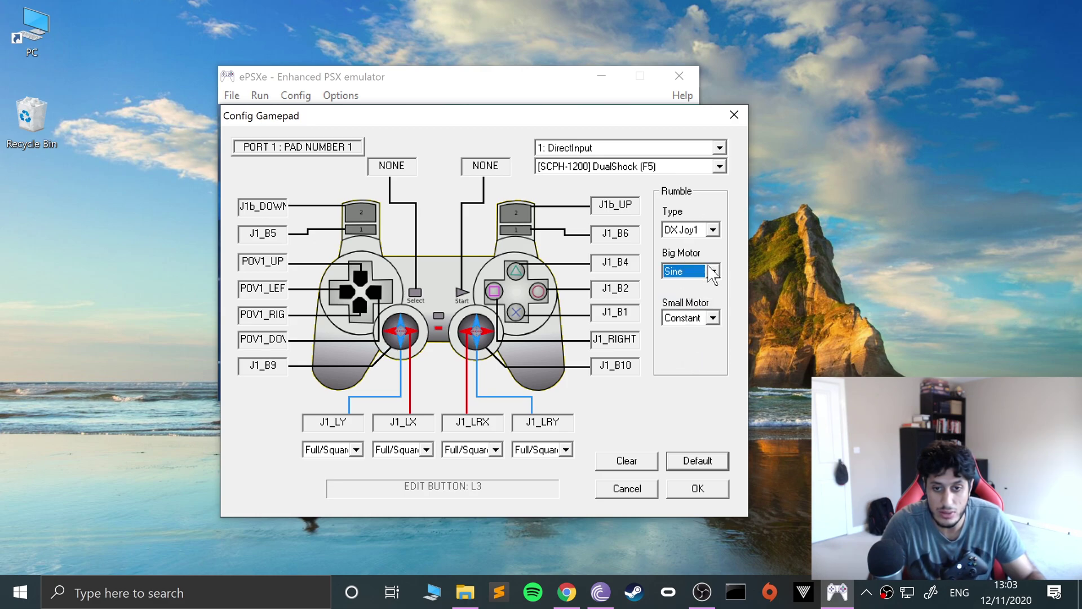
{"action": "left_click", "coordinate": [713, 273]}
{"action": "left_click", "coordinate": [681, 309]}
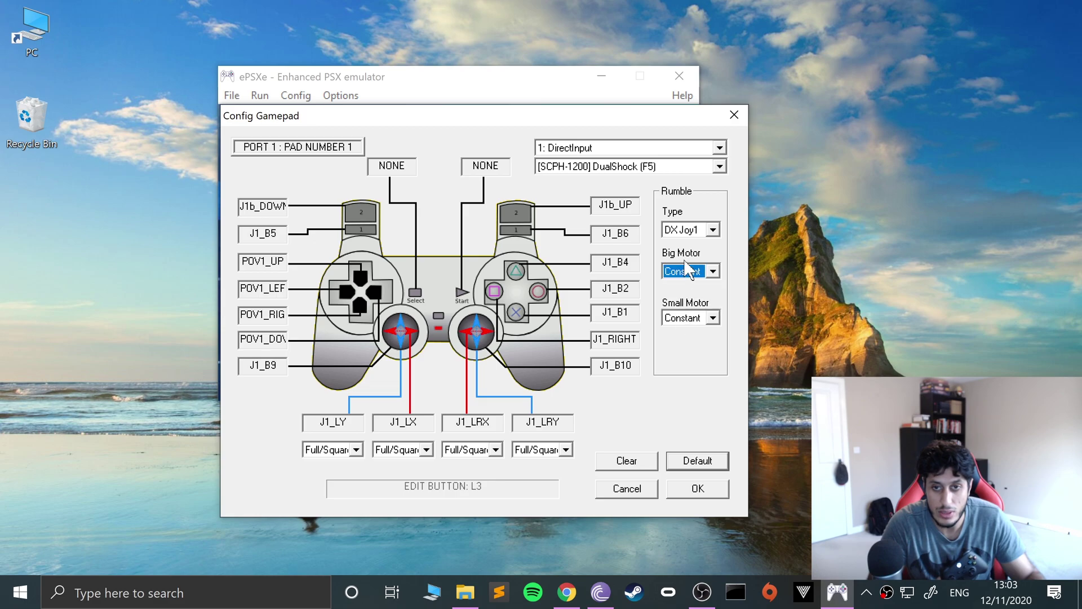
{"action": "left_click", "coordinate": [693, 230]}
{"action": "left_click", "coordinate": [698, 201]}
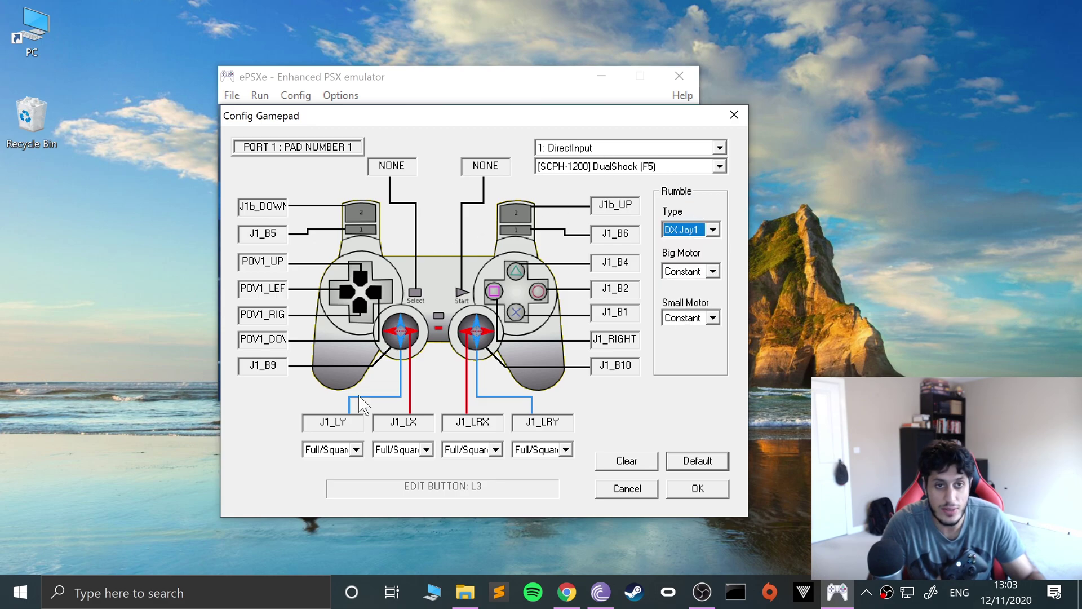
Step: Save the gamepad configuration and open the file chooser for running a PSX ISO
{"action": "left_click", "coordinate": [685, 485]}
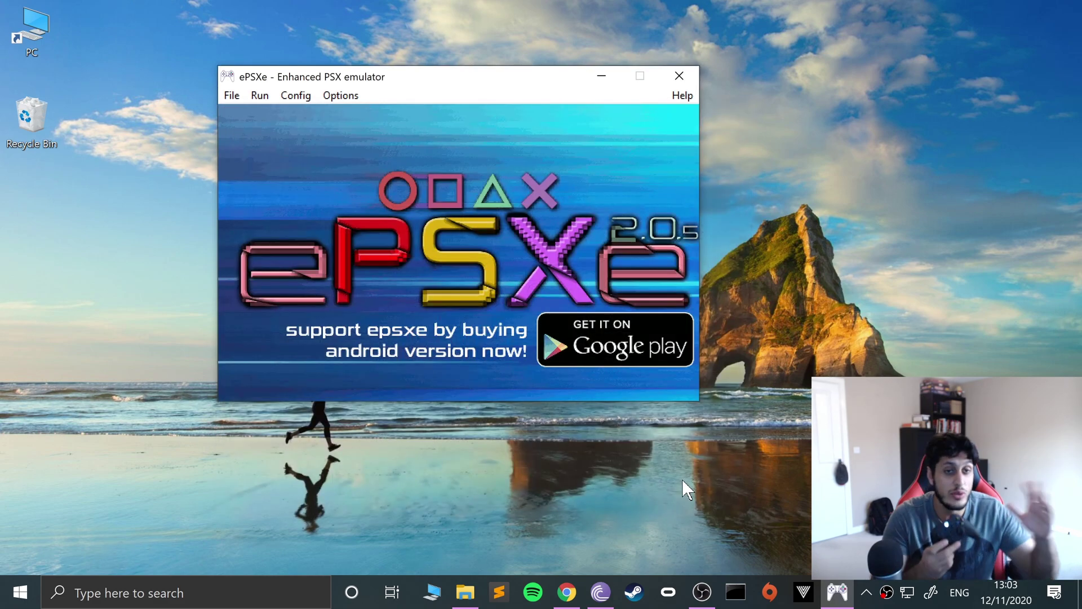
{"action": "left_click", "coordinate": [231, 95]}
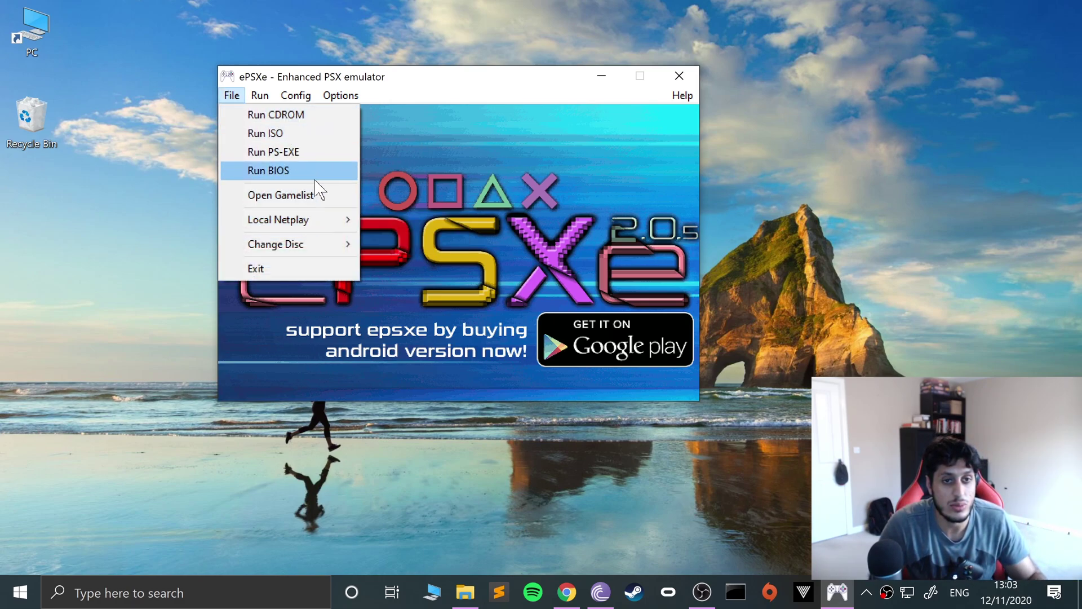
{"action": "left_click", "coordinate": [252, 133]}
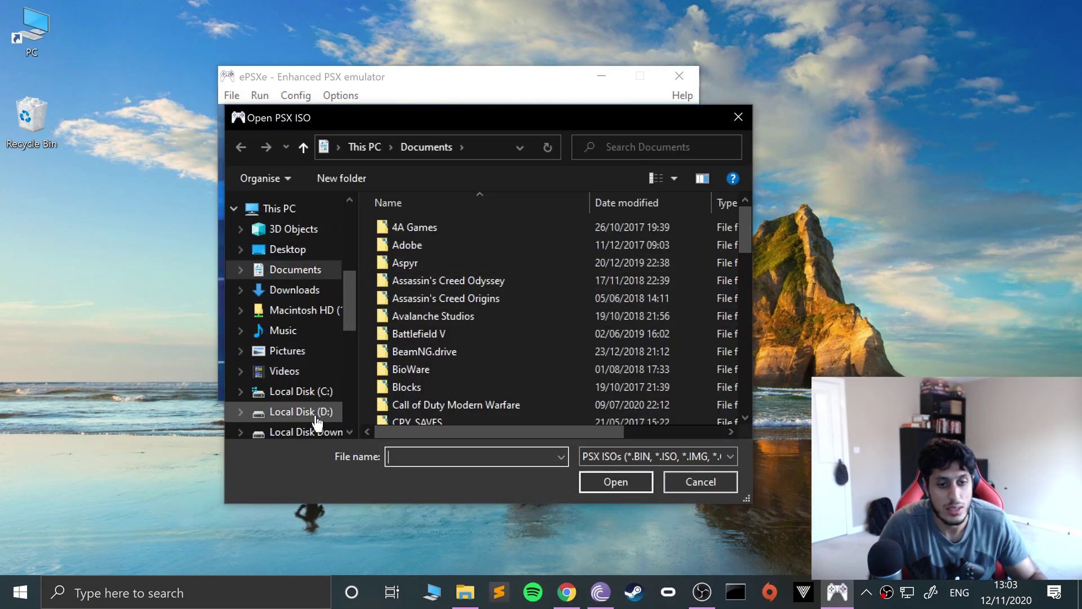
Step: Browse the downloads drive through Chrome and Emu & Hacking to the Emulation folder, checking its Games subfolder
{"action": "left_click", "coordinate": [314, 431]}
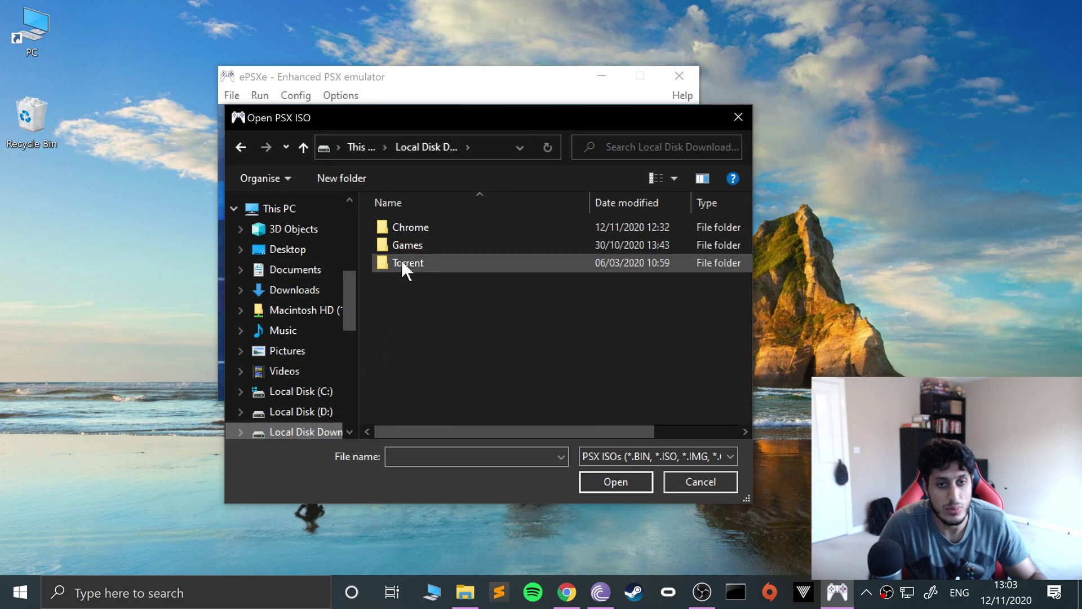
{"action": "double_click", "coordinate": [403, 228]}
{"action": "double_click", "coordinate": [402, 228]}
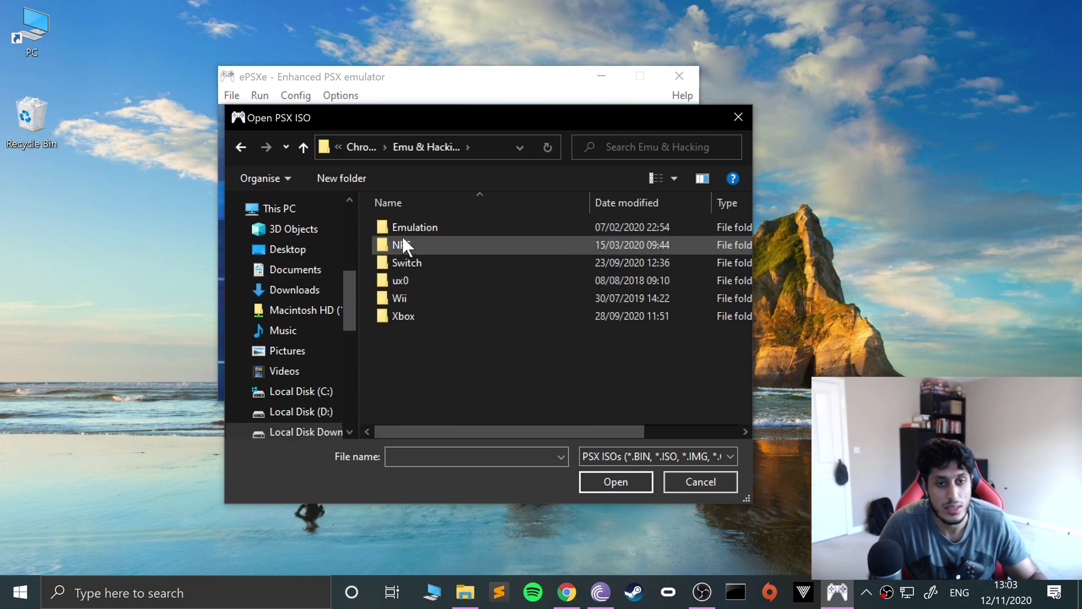
{"action": "double_click", "coordinate": [404, 225]}
{"action": "double_click", "coordinate": [412, 245]}
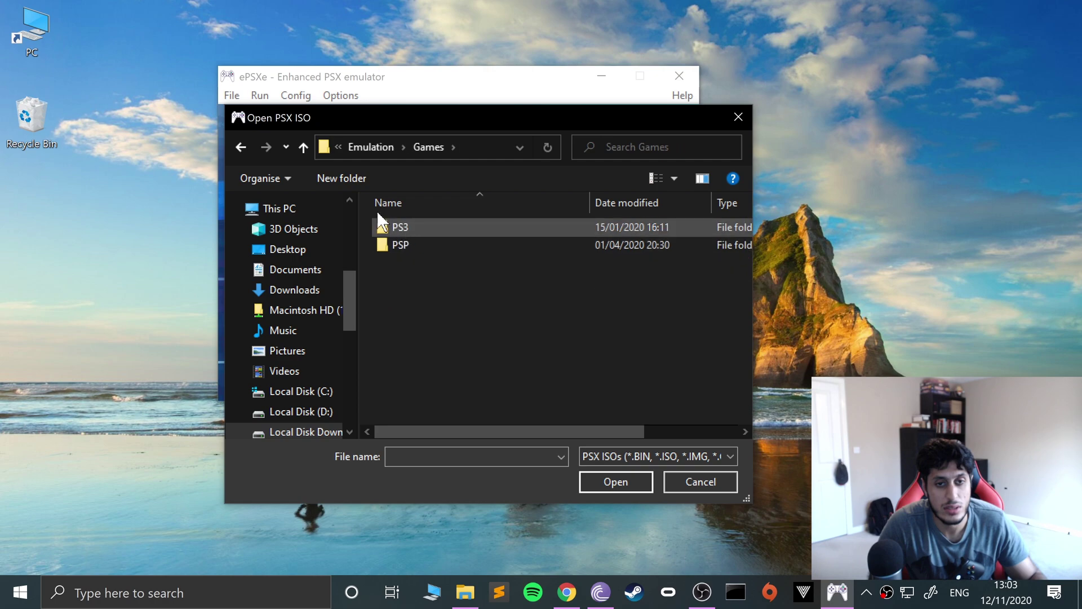
{"action": "left_click", "coordinate": [239, 148]}
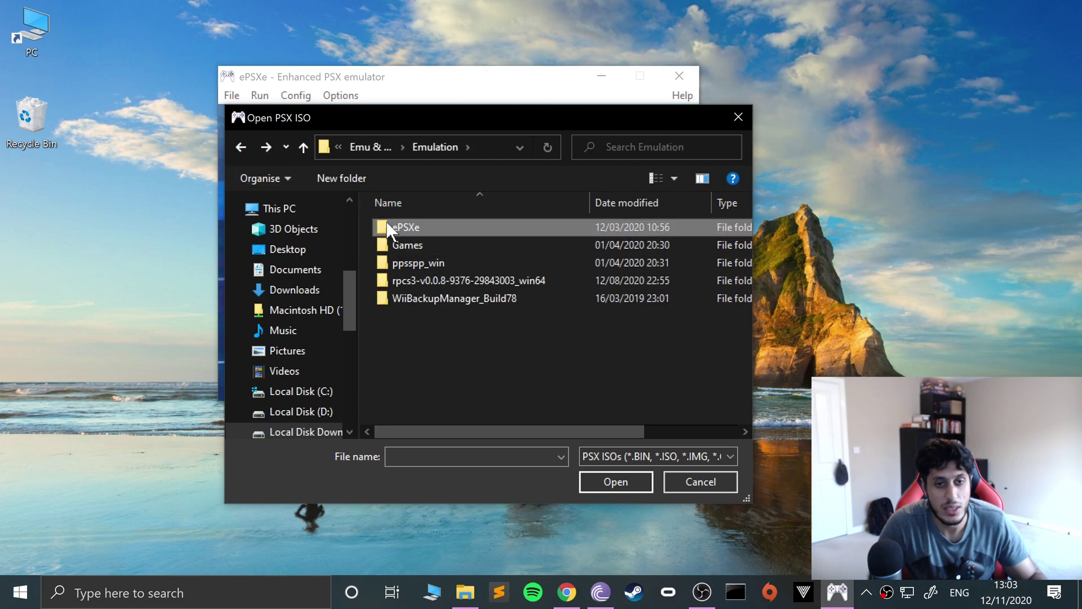
Step: Open the isos folder inside ePSXe and ePSXe205, and run the game image from the Crash Bandicoot folder
{"action": "double_click", "coordinate": [387, 221]}
{"action": "double_click", "coordinate": [405, 233]}
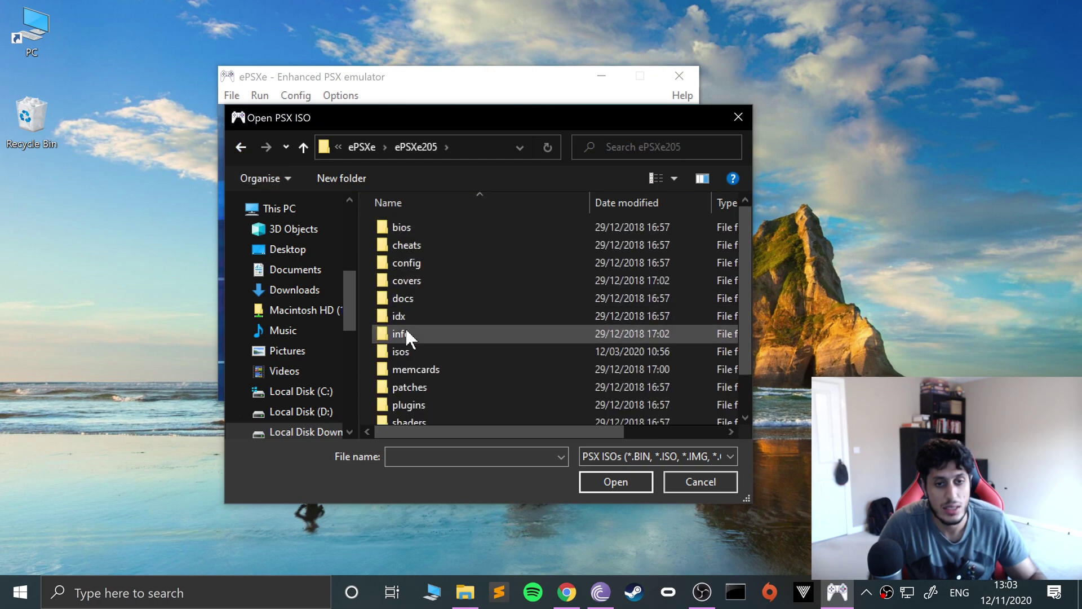
{"action": "double_click", "coordinate": [405, 351]}
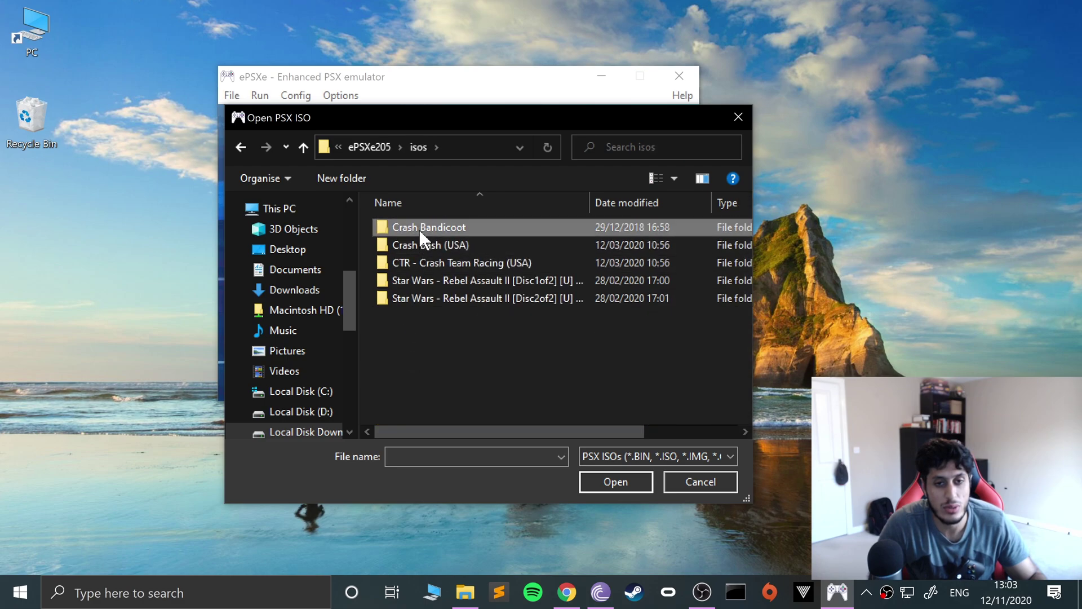
{"action": "double_click", "coordinate": [418, 229]}
{"action": "double_click", "coordinate": [420, 225]}
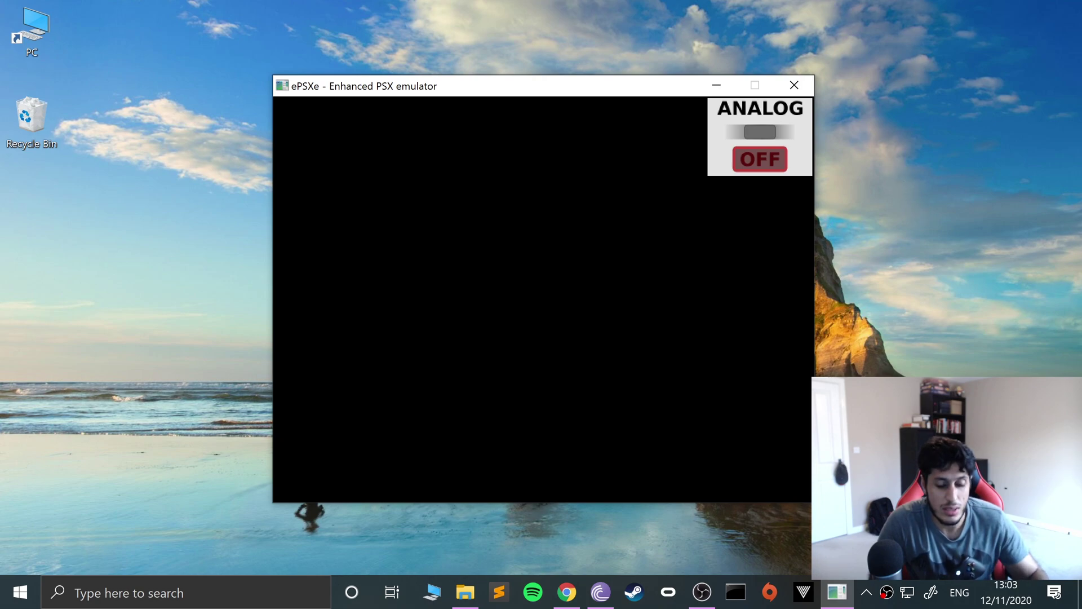
Step: Leave the boot screen, load a saved state, and start the game from the Crash Bandicoot title screen
{"action": "key", "text": "Escape"}
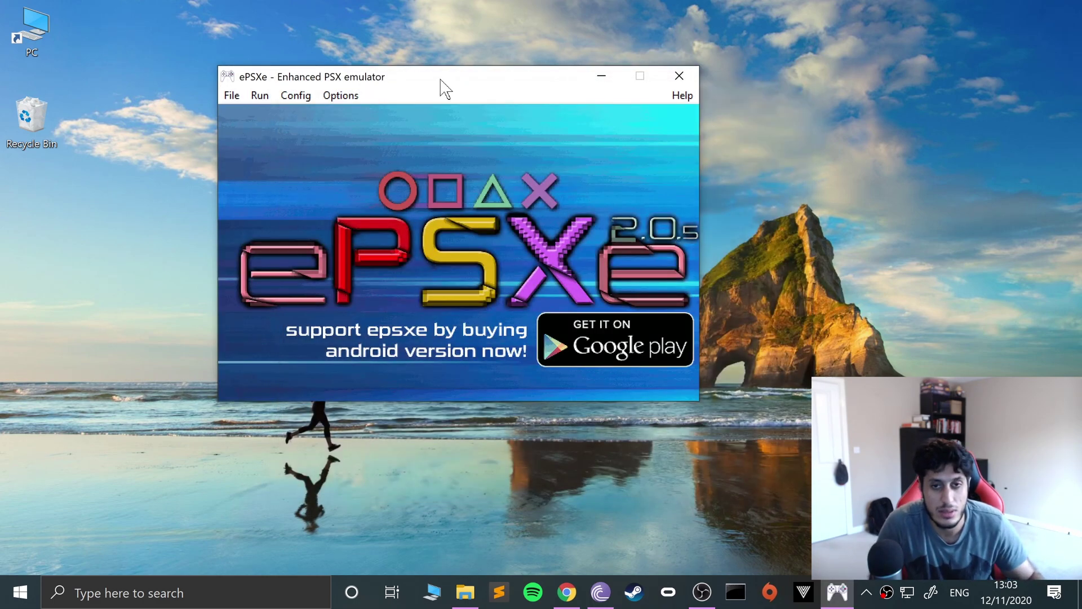
{"action": "left_click", "coordinate": [262, 97]}
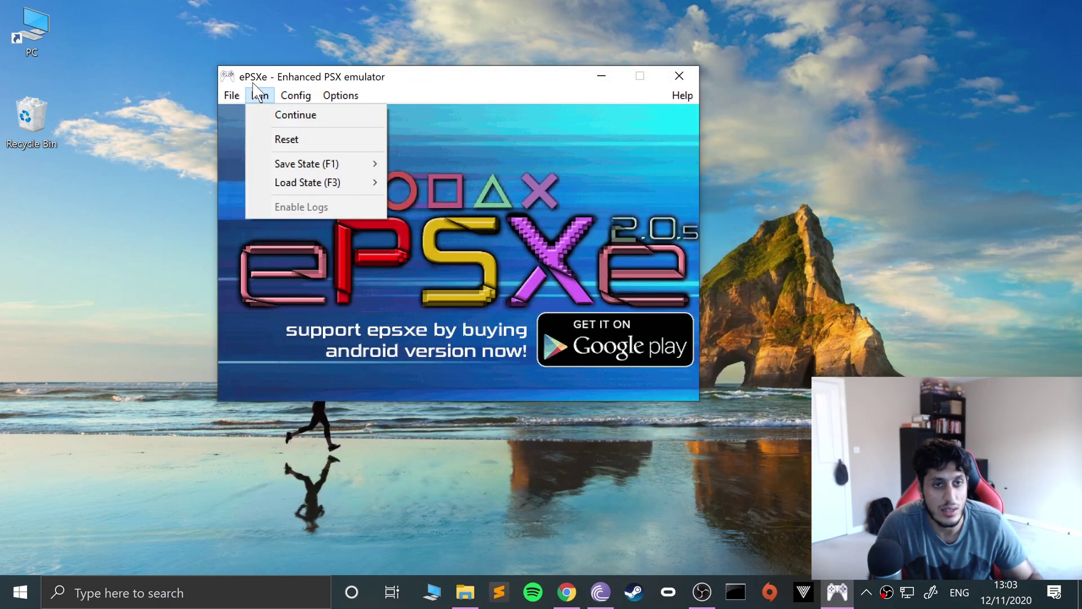
{"action": "mouse_move", "coordinate": [303, 186]}
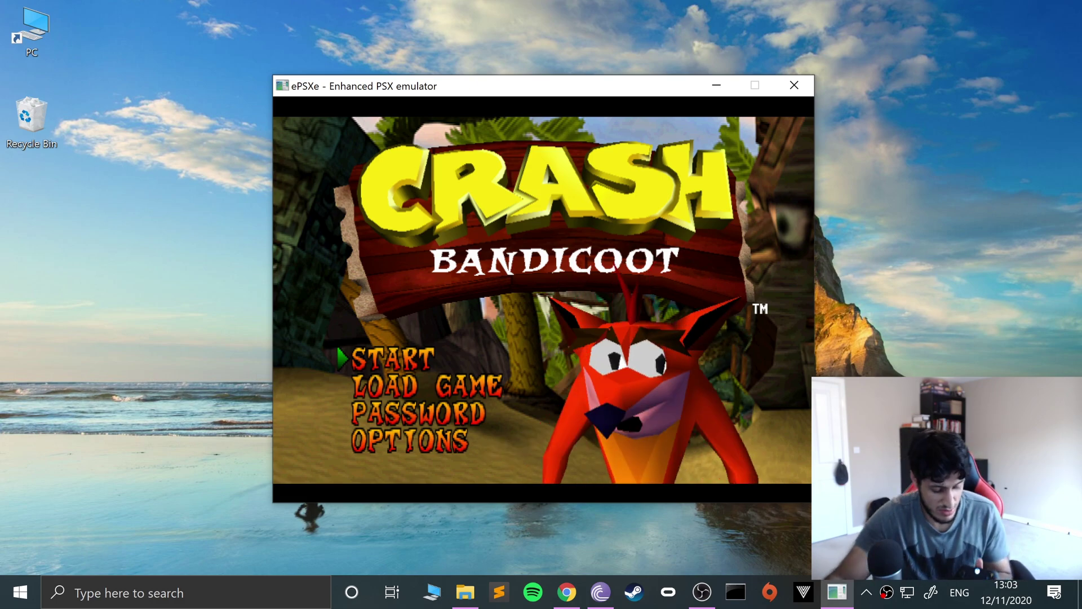
{"action": "key", "text": "Return"}
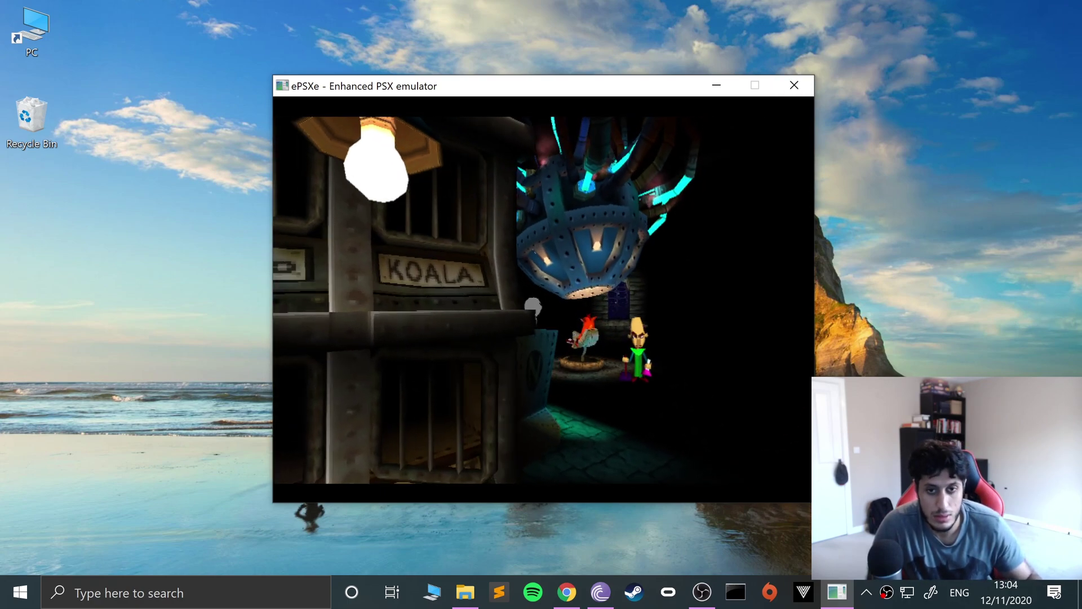
Step: Quit the running game, exit the emulator, and relaunch ePSXe.exe from the ePSXe205 folder
{"action": "left_click", "coordinate": [794, 85]}
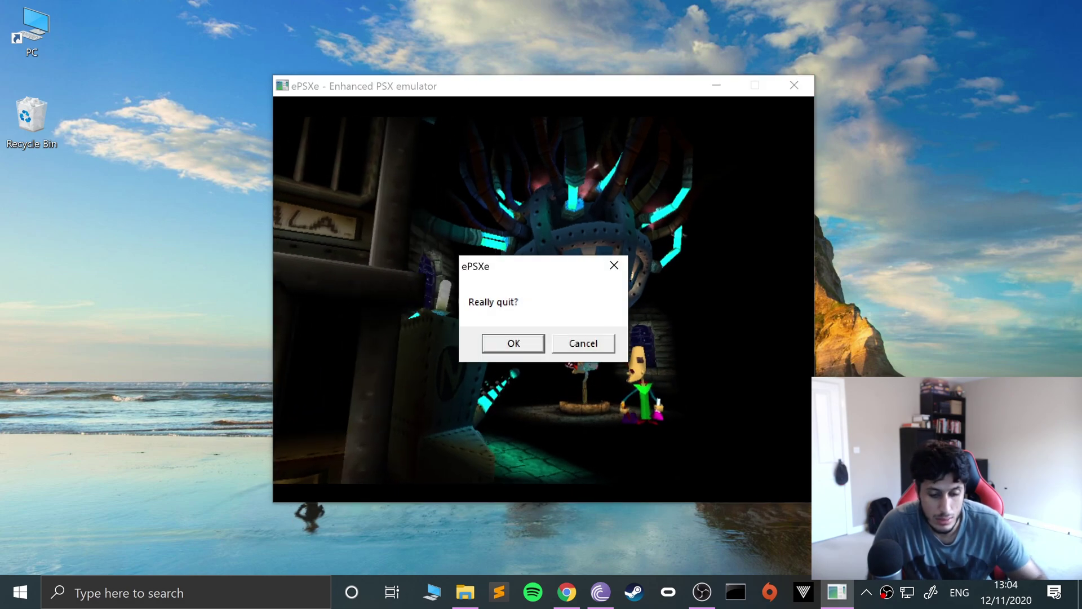
{"action": "key", "text": "Return"}
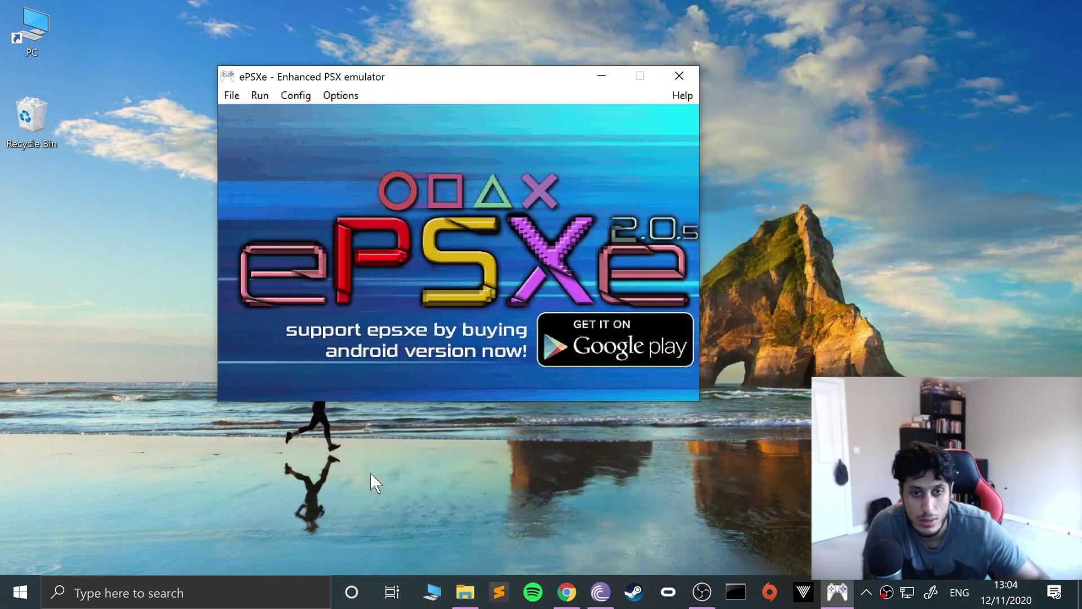
{"action": "left_click", "coordinate": [289, 97]}
{"action": "mouse_move", "coordinate": [336, 193]}
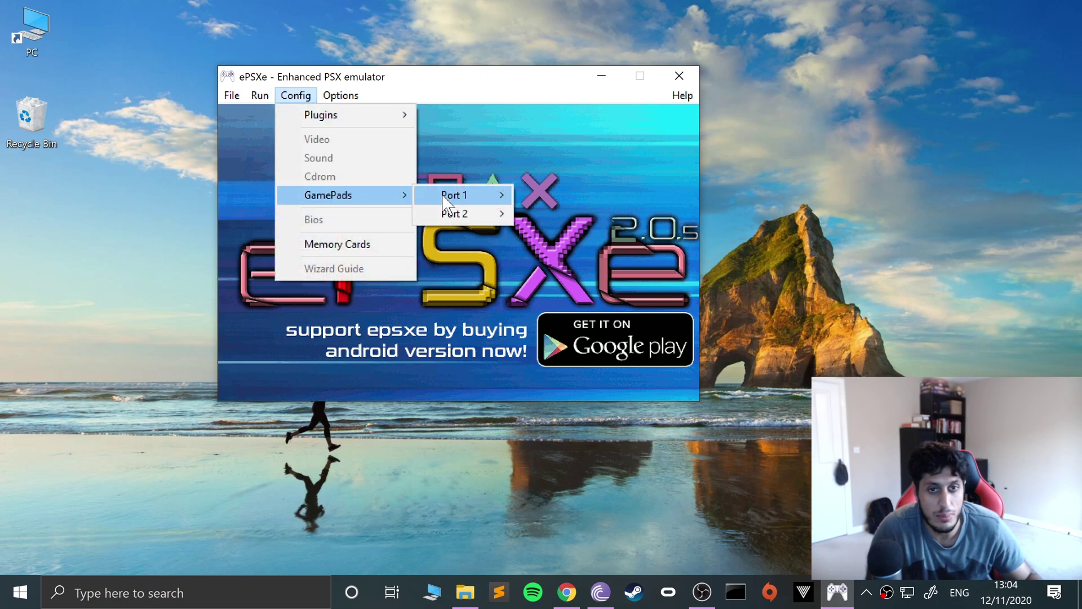
{"action": "mouse_move", "coordinate": [233, 97]}
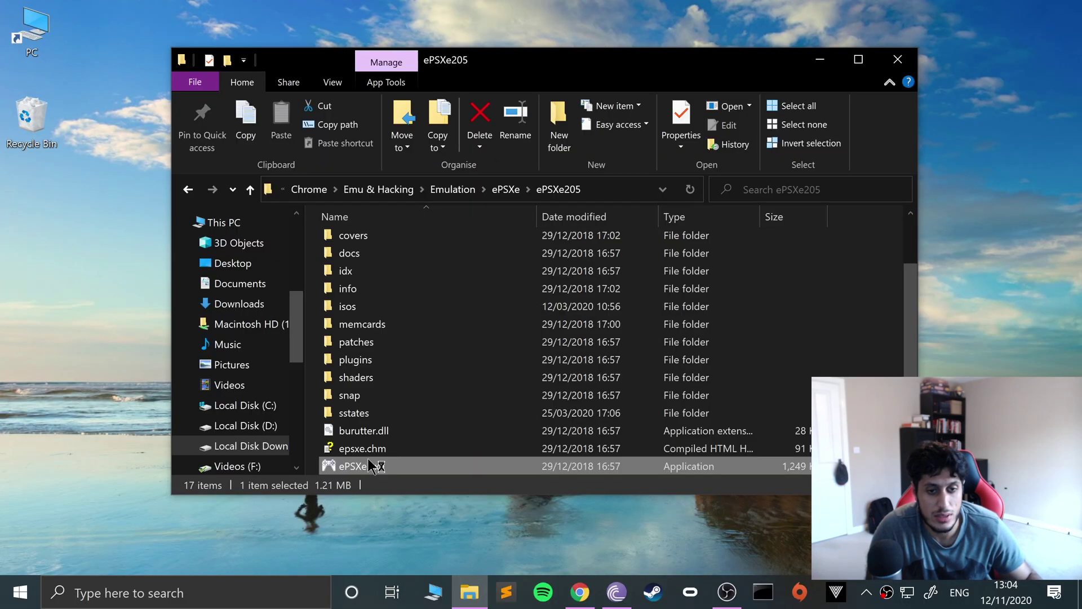
{"action": "double_click", "coordinate": [361, 466]}
Step: In the Port 1 Pad 1 configuration, map Cross to J1_B1, Start to J1_B8 and Select to J1_B7, and save it
{"action": "left_click", "coordinate": [128, 81]}
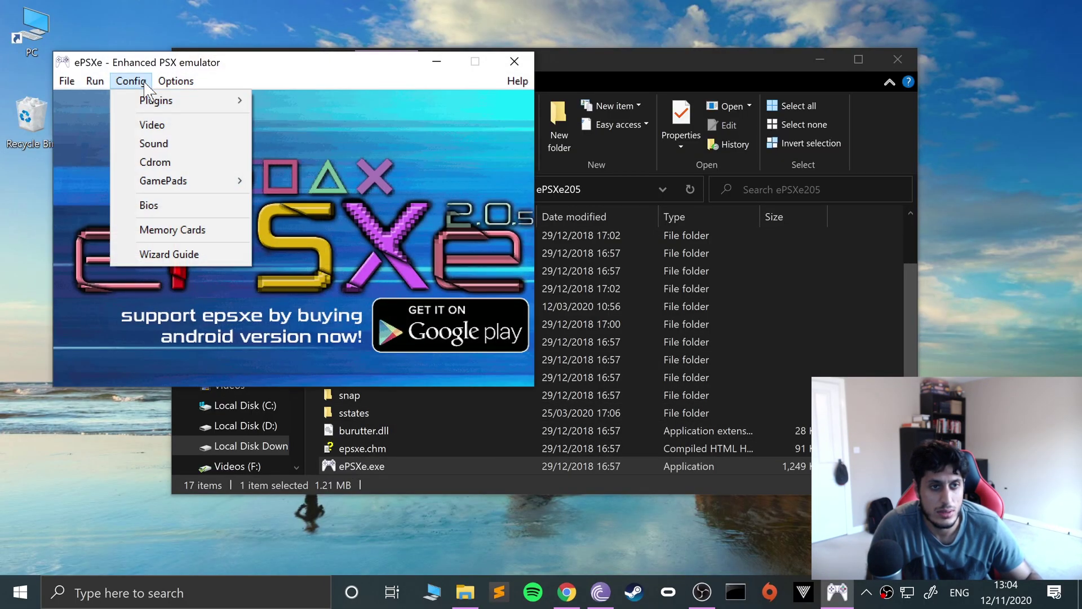
{"action": "mouse_move", "coordinate": [219, 188]}
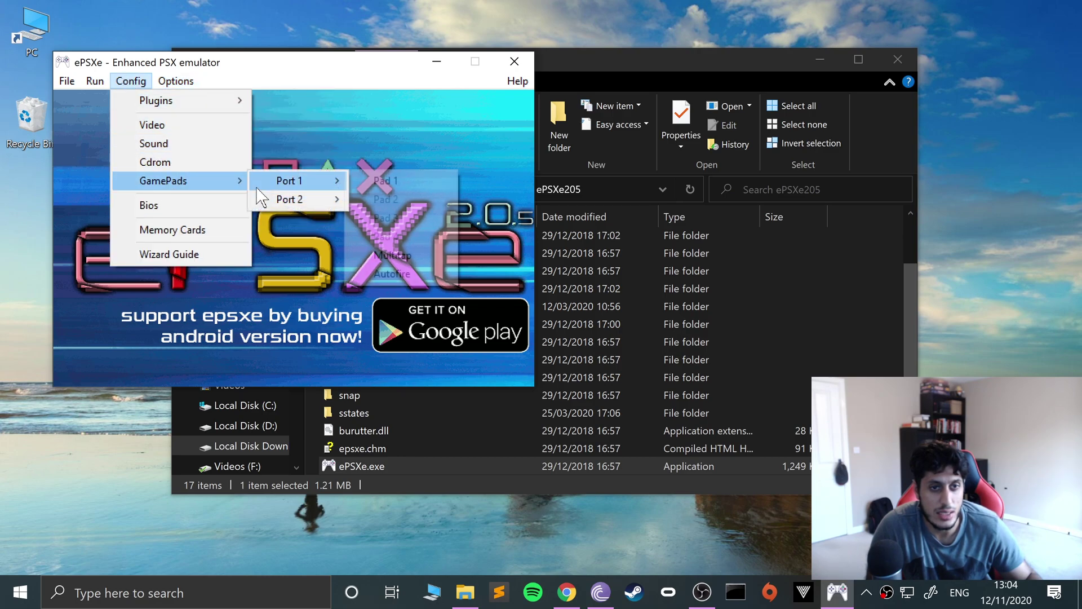
{"action": "mouse_move", "coordinate": [282, 180]}
{"action": "left_click", "coordinate": [382, 177]}
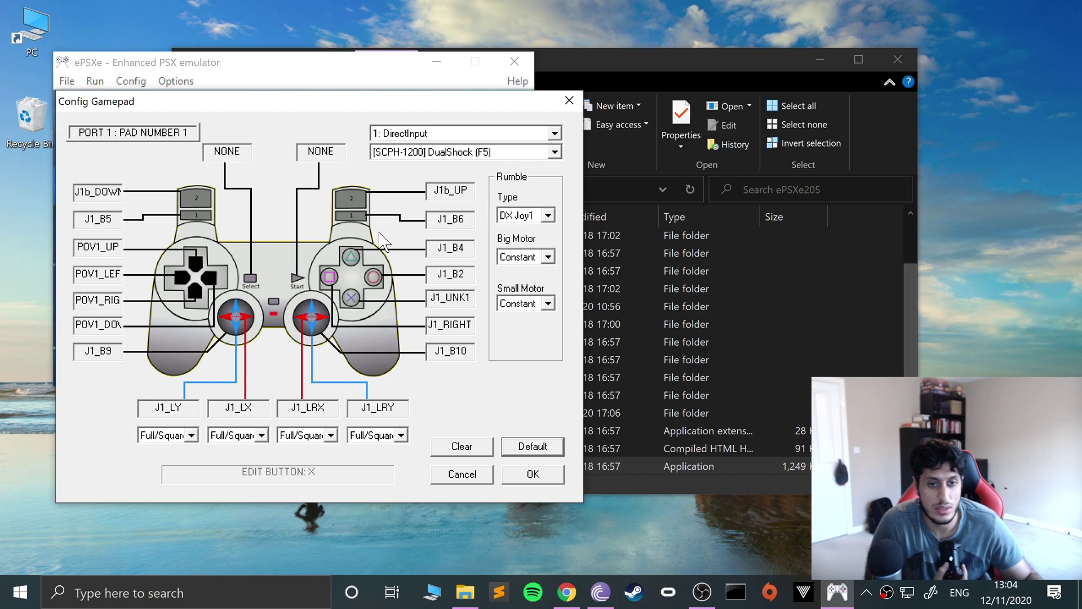
{"action": "left_click", "coordinate": [309, 156]}
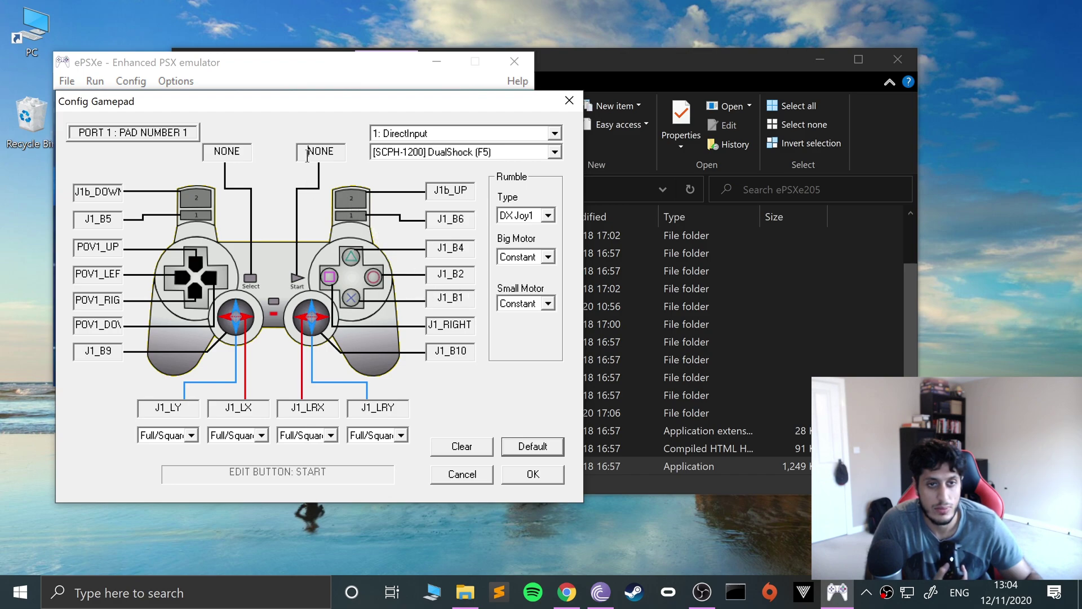
{"action": "left_click", "coordinate": [234, 158]}
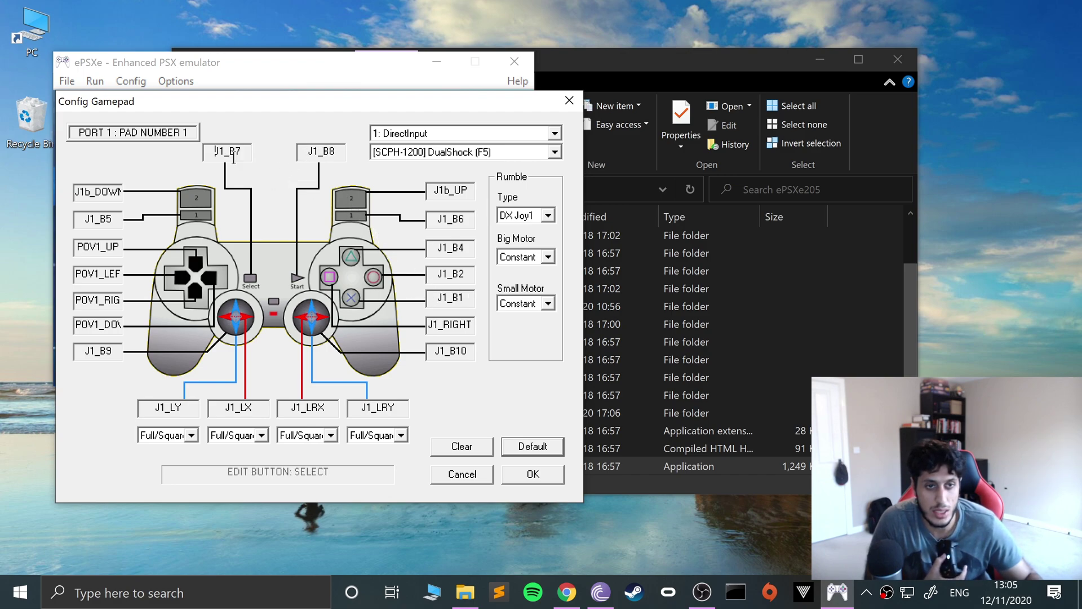
{"action": "left_click", "coordinate": [557, 479]}
Step: Run the Crash Bandicoot.bin image as a PSX ISO
{"action": "left_click", "coordinate": [67, 80]}
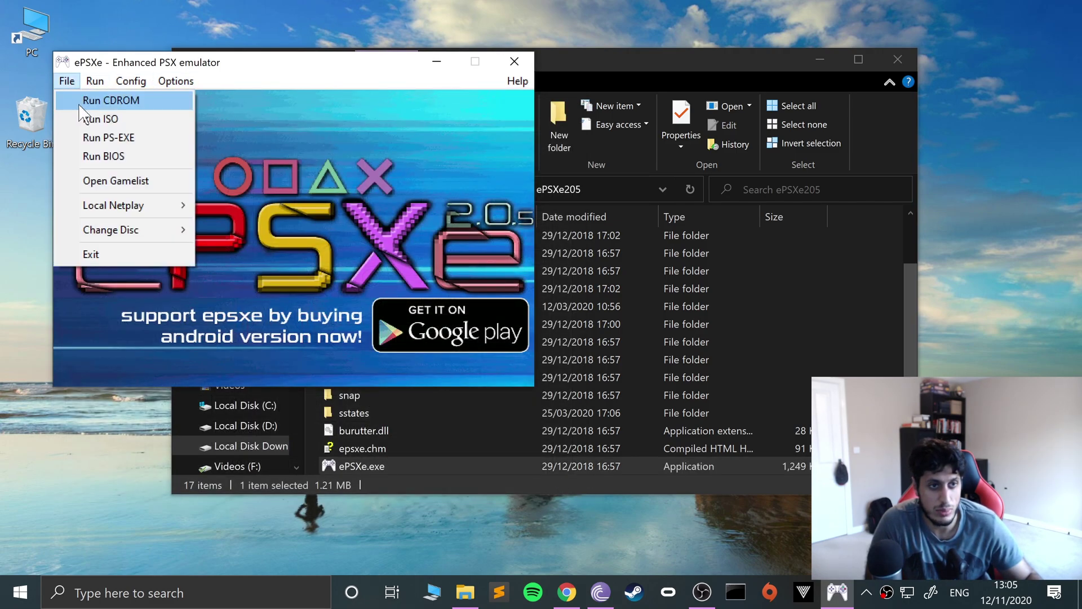
{"action": "mouse_move", "coordinate": [90, 90]}
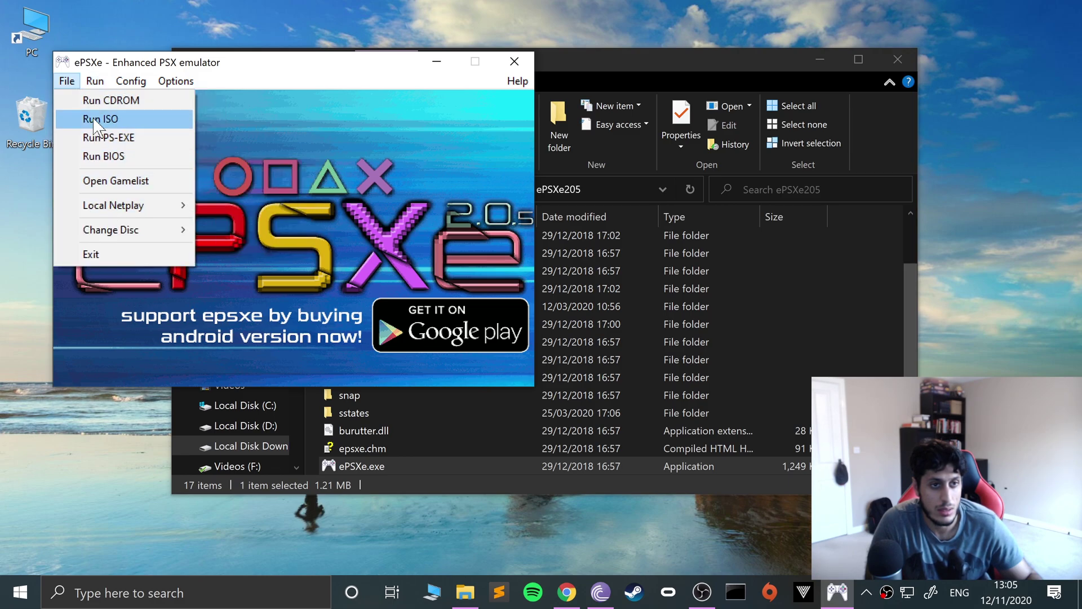
{"action": "mouse_move", "coordinate": [125, 227]}
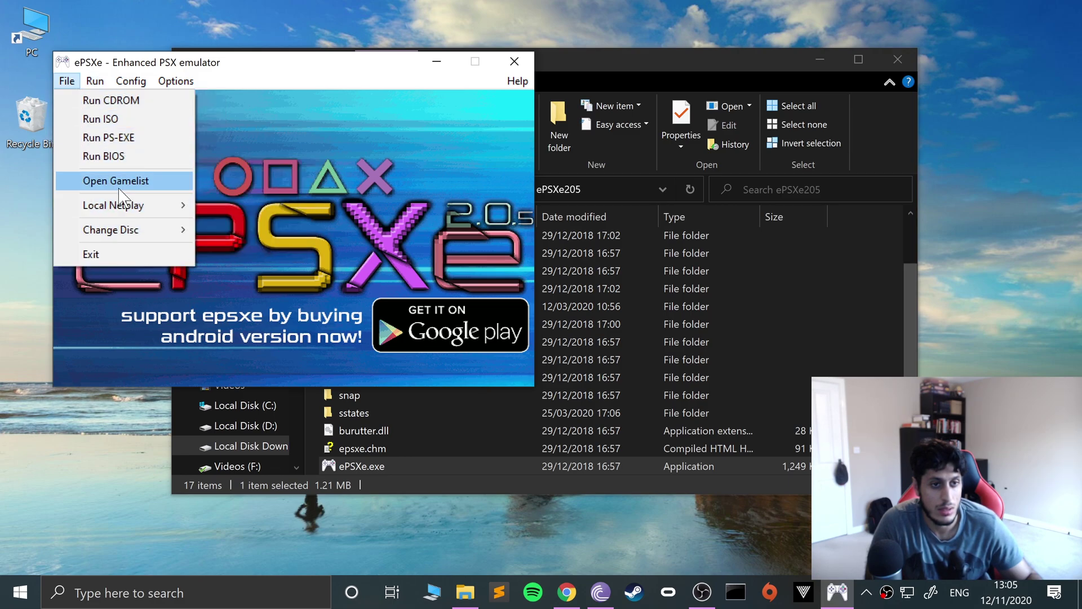
{"action": "left_click", "coordinate": [107, 118]}
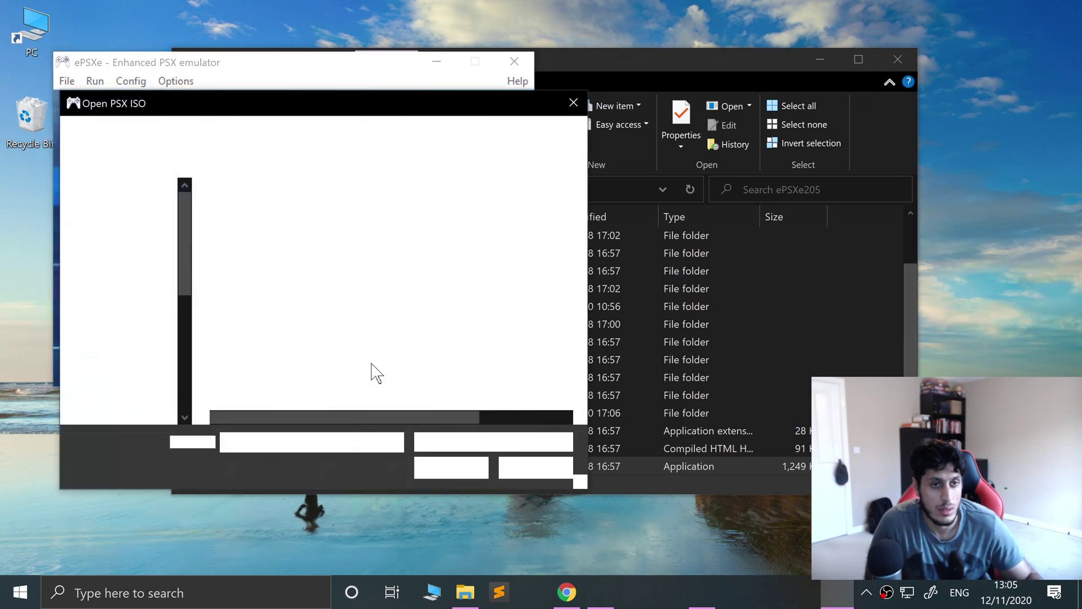
{"action": "double_click", "coordinate": [248, 212]}
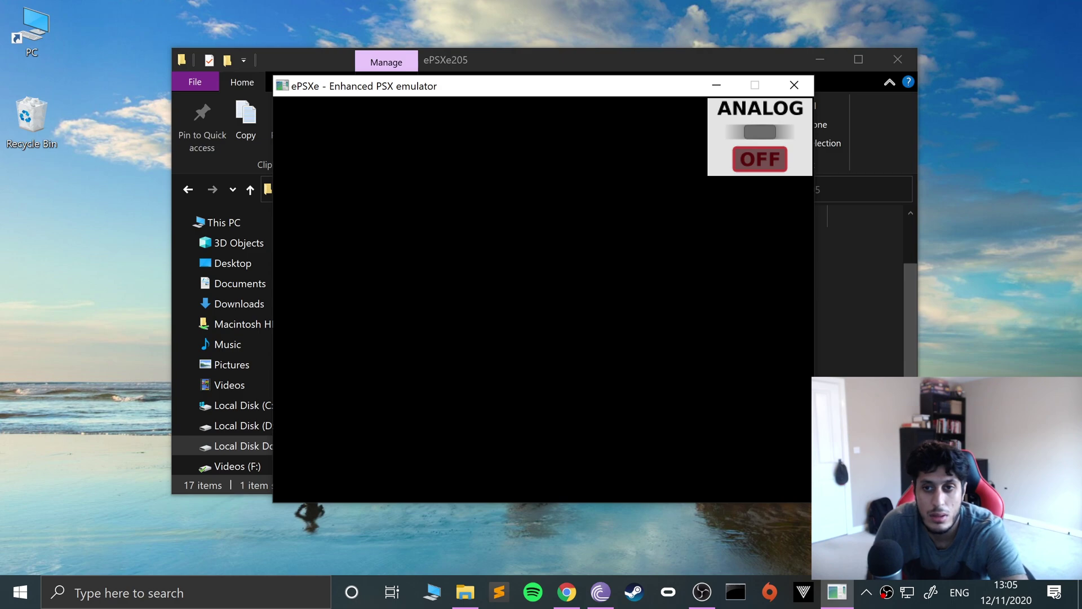
Step: Load a saved state and choose Start on the title menu to reach the N. Sanity Beach map
{"action": "key", "text": "Escape"}
{"action": "left_click", "coordinate": [130, 80]}
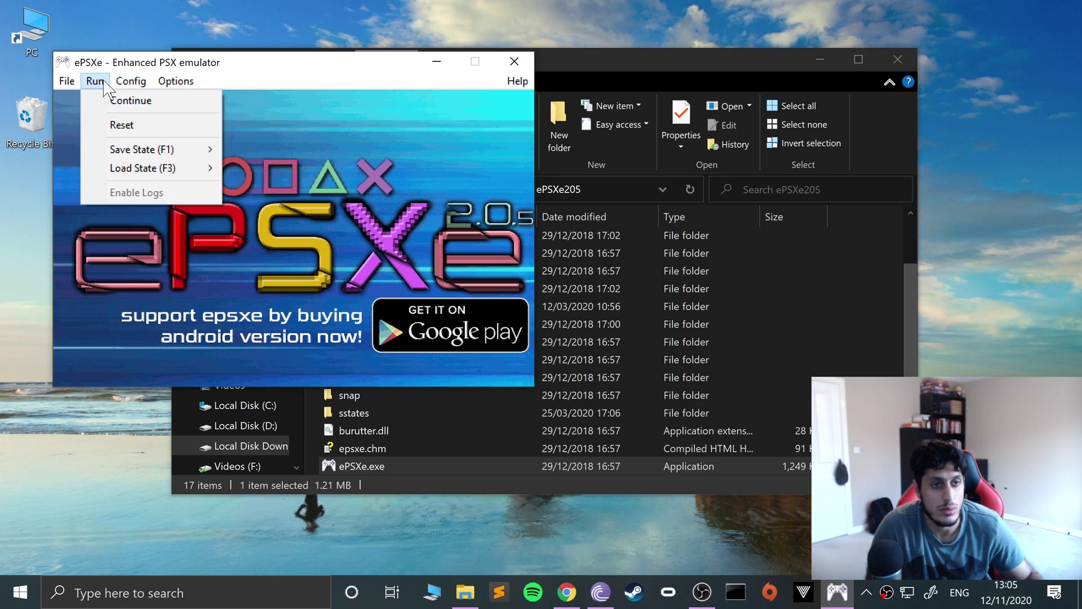
{"action": "mouse_move", "coordinate": [158, 168]}
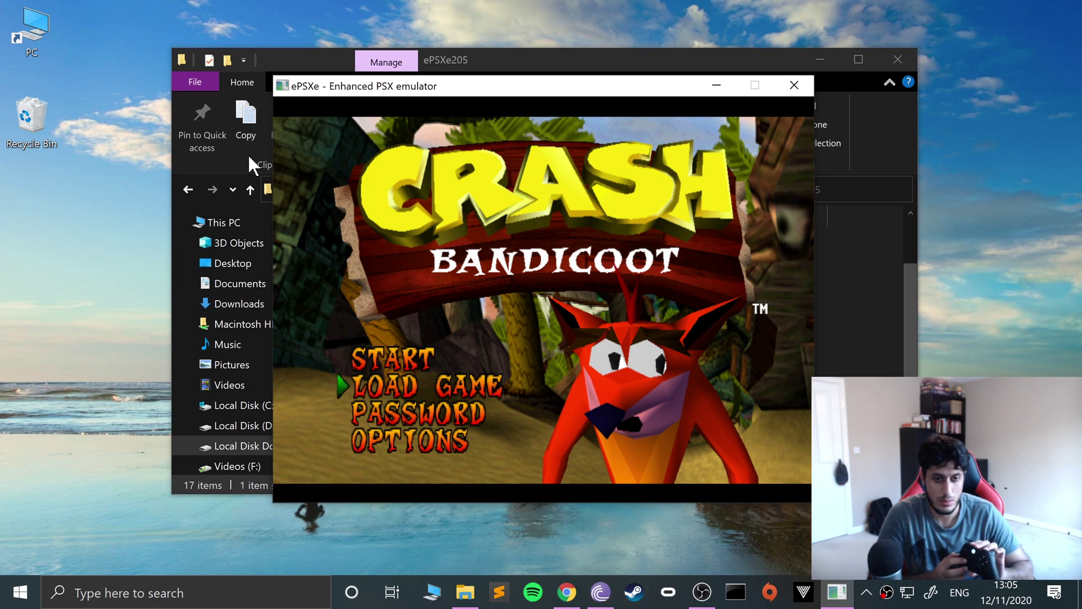
{"action": "key", "text": "Up"}
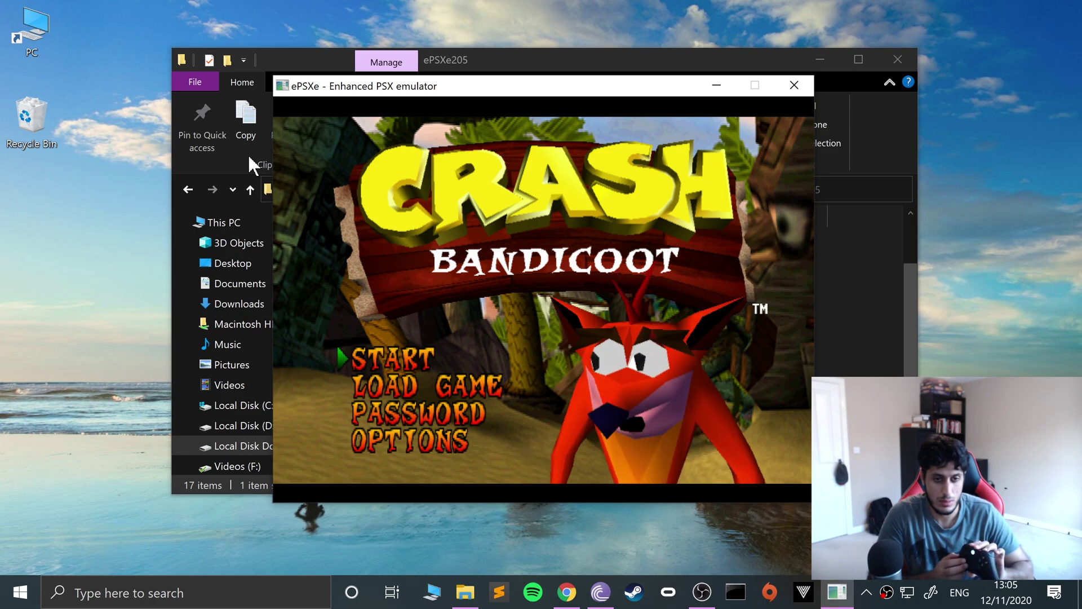
{"action": "key", "text": "Return"}
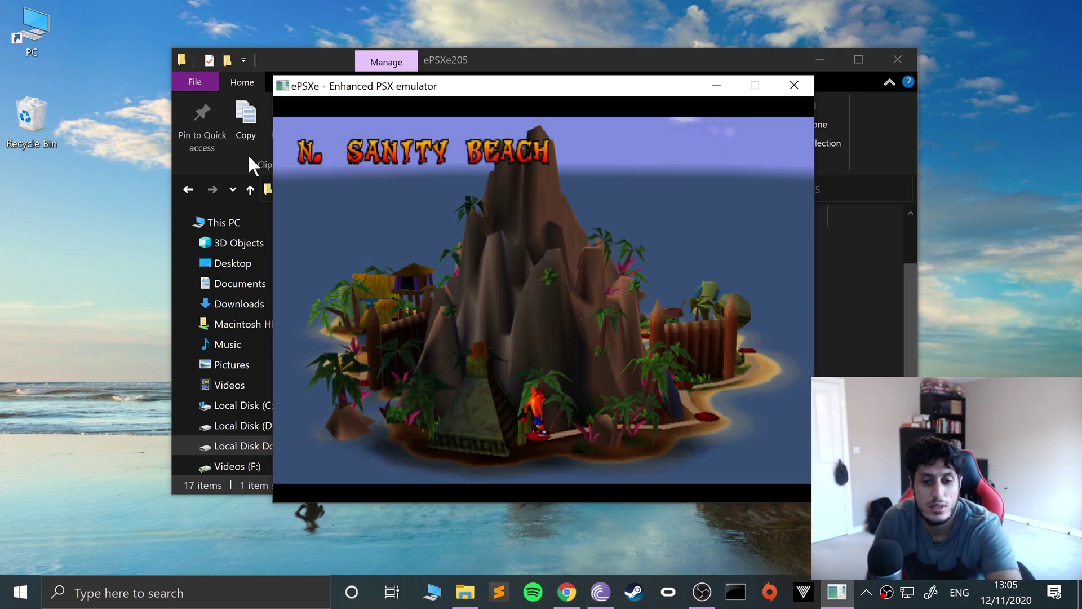
Step: Pause the game, check the Port 1 gamepad options, and end the running game session
{"action": "key", "text": "Escape"}
{"action": "left_click", "coordinate": [131, 81]}
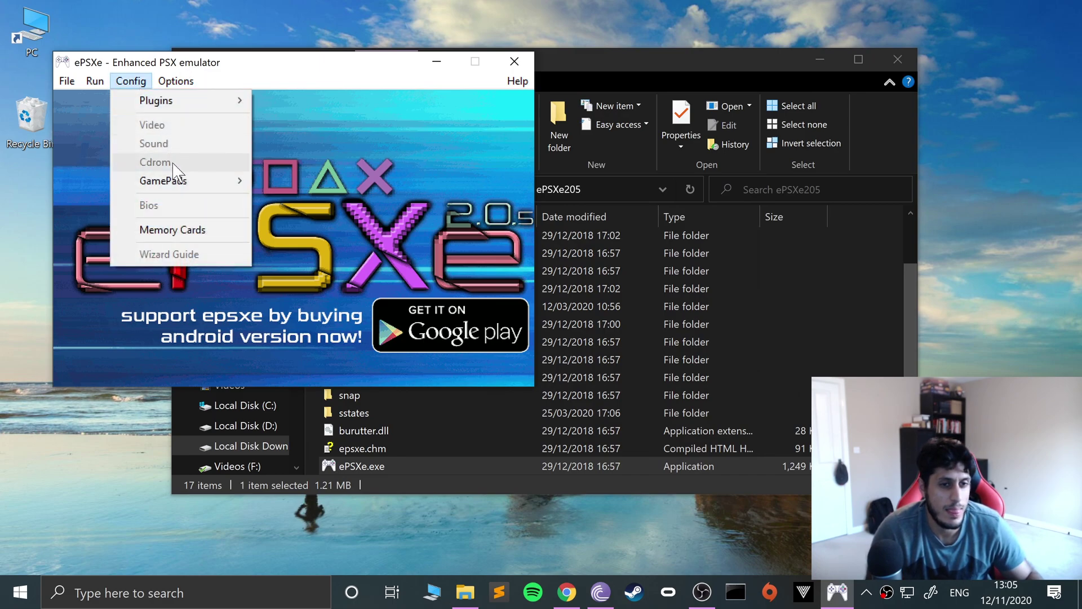
{"action": "mouse_move", "coordinate": [174, 176]}
{"action": "mouse_move", "coordinate": [304, 183]}
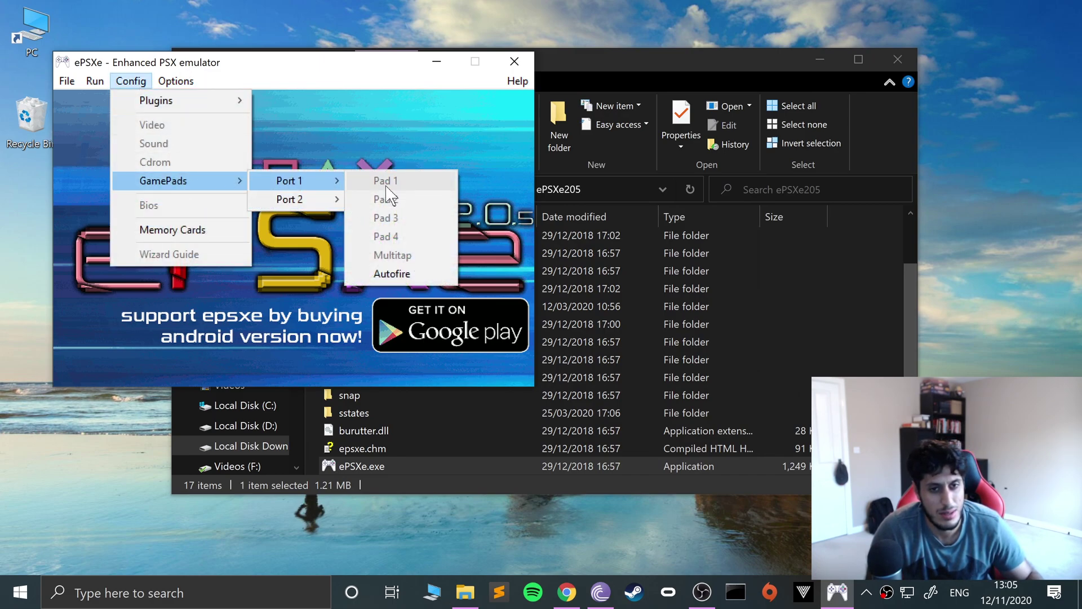
{"action": "mouse_move", "coordinate": [95, 83]}
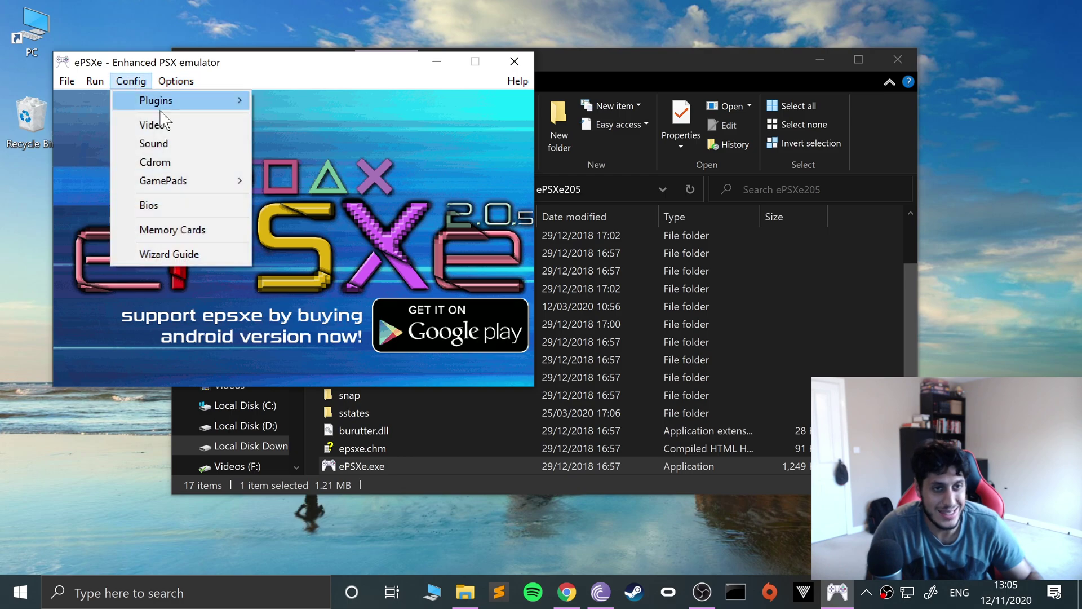
Step: In the Port 1 Pad 1 configuration, remap D-pad Left and Down to the matching POV1 directions and Right to J1_RIGHT
{"action": "mouse_move", "coordinate": [241, 180]}
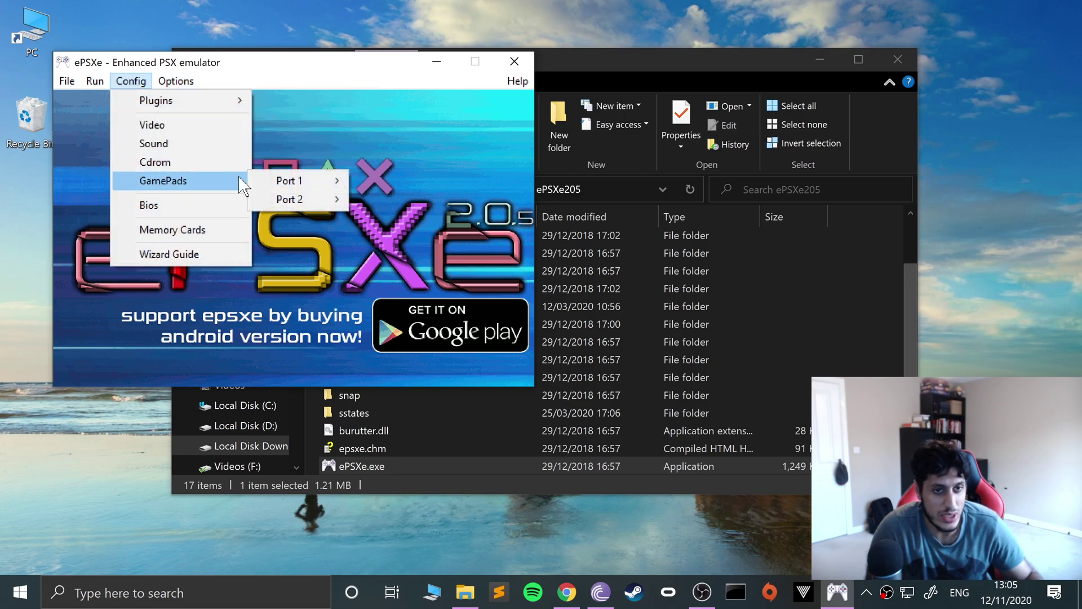
{"action": "left_click", "coordinate": [357, 183]}
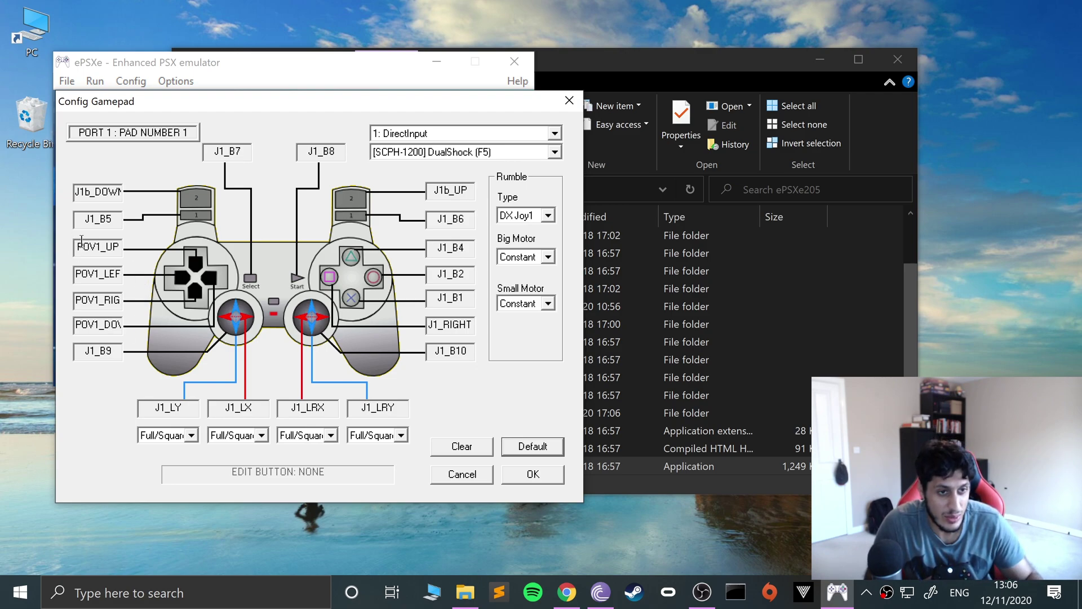
{"action": "left_click", "coordinate": [100, 273]}
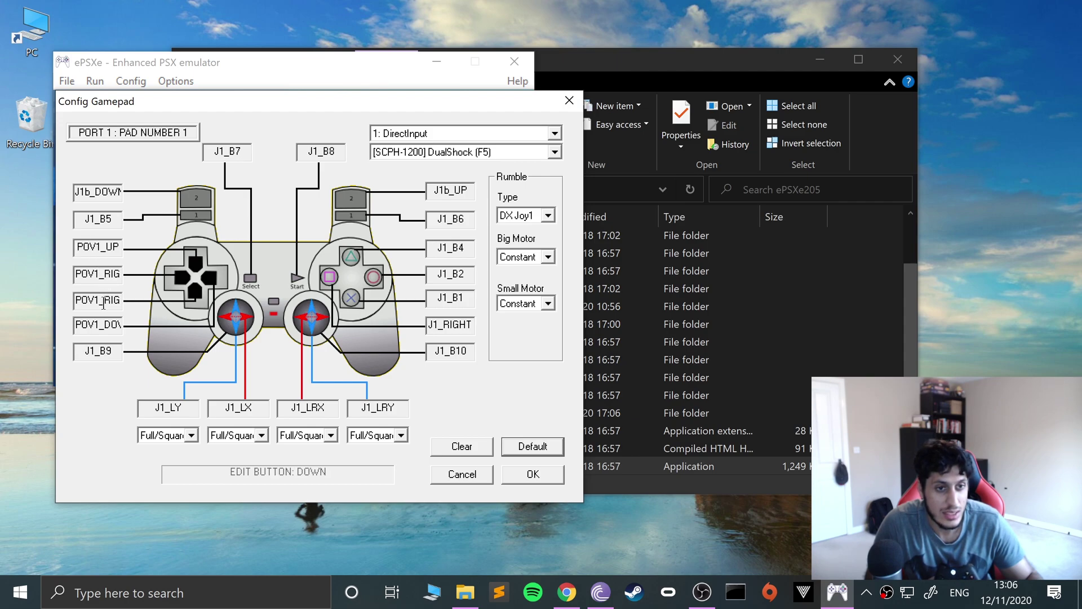
{"action": "left_click", "coordinate": [87, 277]}
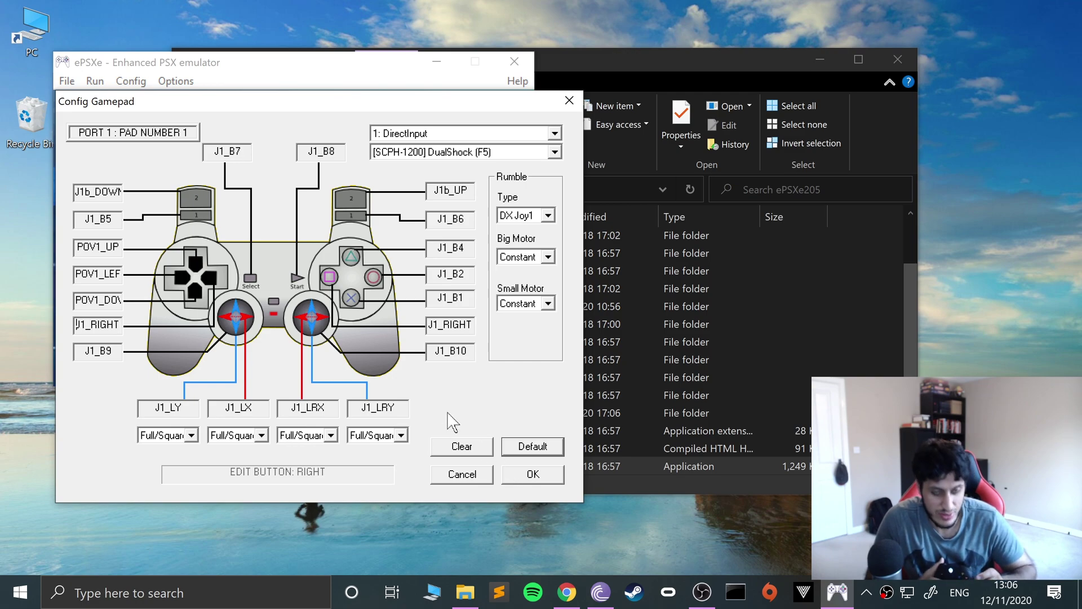
Step: Assign Cross to J1_B1, Circle to J1_B2, Triangle to J1_B4 and Square to J1_B3, and save the pad configuration
{"action": "left_click", "coordinate": [458, 300]}
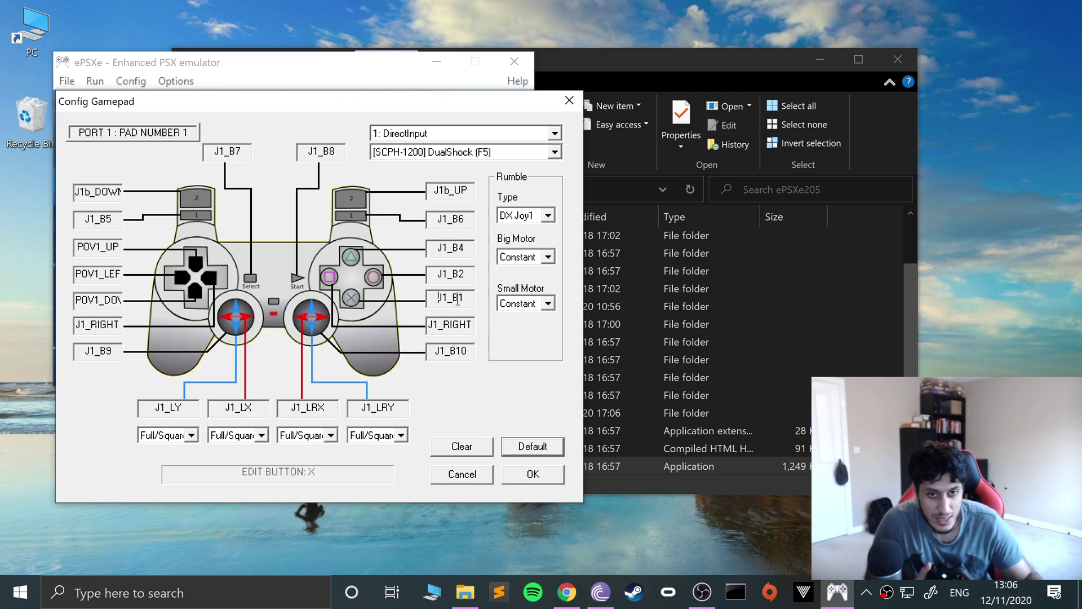
{"action": "left_click", "coordinate": [458, 276]}
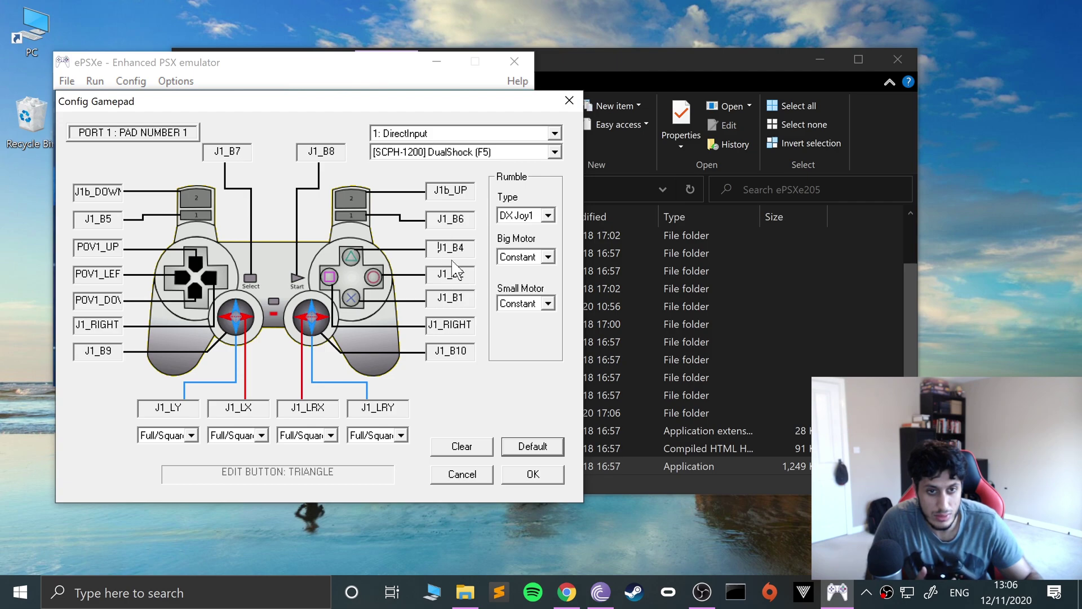
{"action": "left_click", "coordinate": [451, 330]}
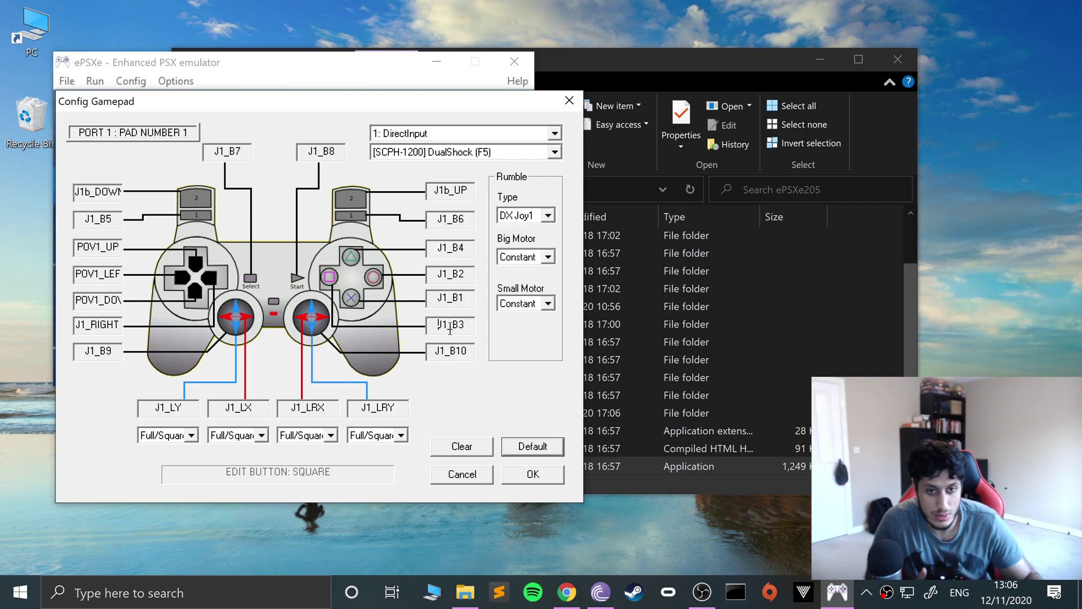
{"action": "left_click", "coordinate": [527, 476]}
Step: Run Crash Bandicoot.cue from the Crash Bandicoot folder as a PSX ISO
{"action": "left_click", "coordinate": [66, 80]}
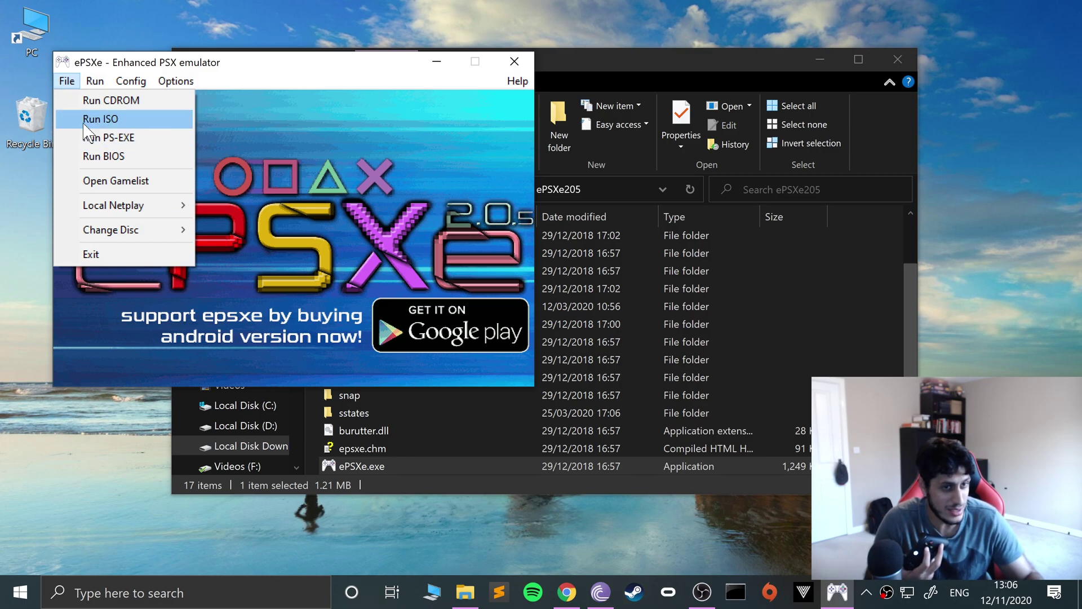
{"action": "left_click", "coordinate": [91, 119]}
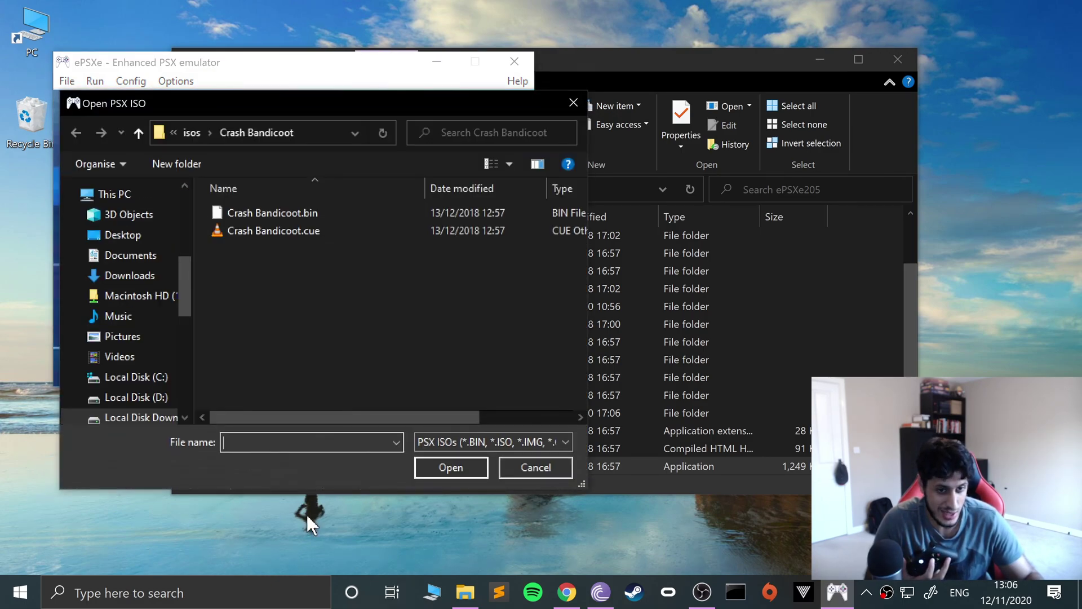
{"action": "double_click", "coordinate": [296, 229]}
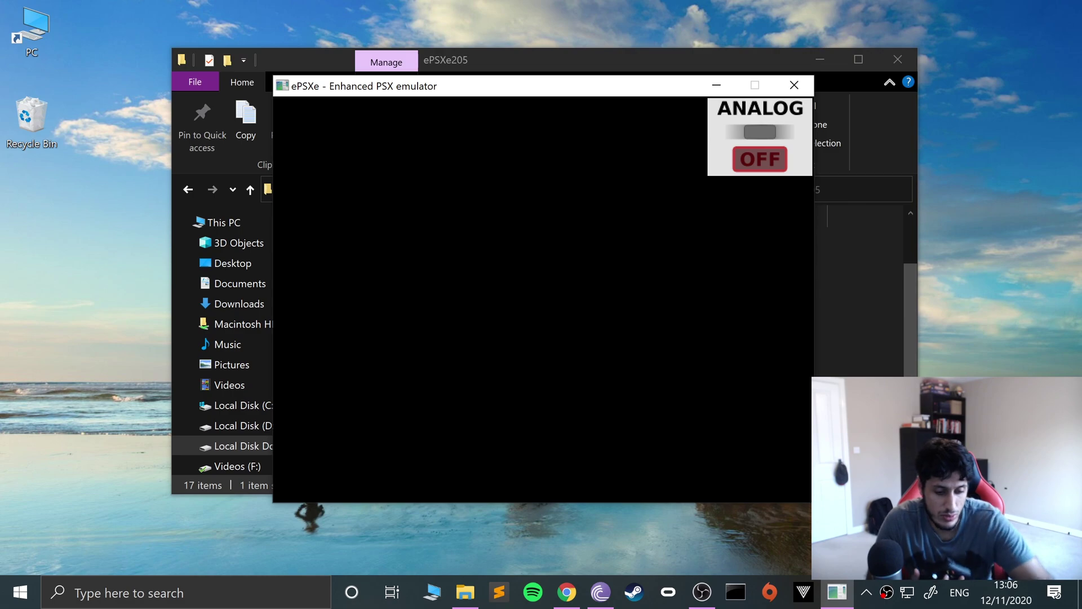
Step: Load a saved state, continue past the level results screen to the save-slot selection, and return to the emulator window
{"action": "key", "text": "Escape"}
{"action": "left_click", "coordinate": [130, 81]}
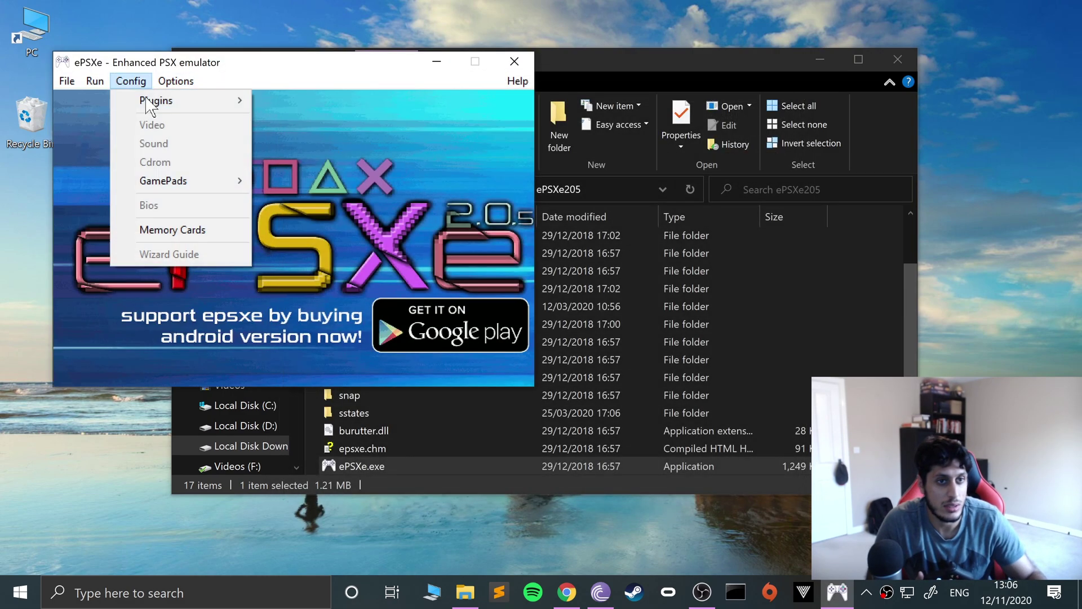
{"action": "mouse_move", "coordinate": [95, 81]}
{"action": "mouse_move", "coordinate": [190, 177]}
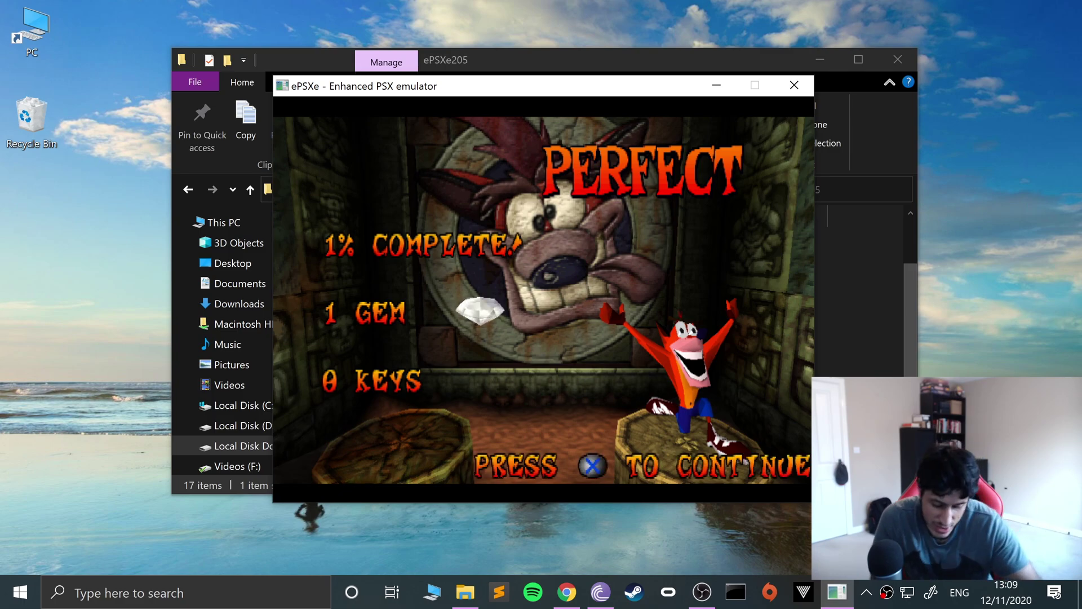
{"action": "key", "text": "z"}
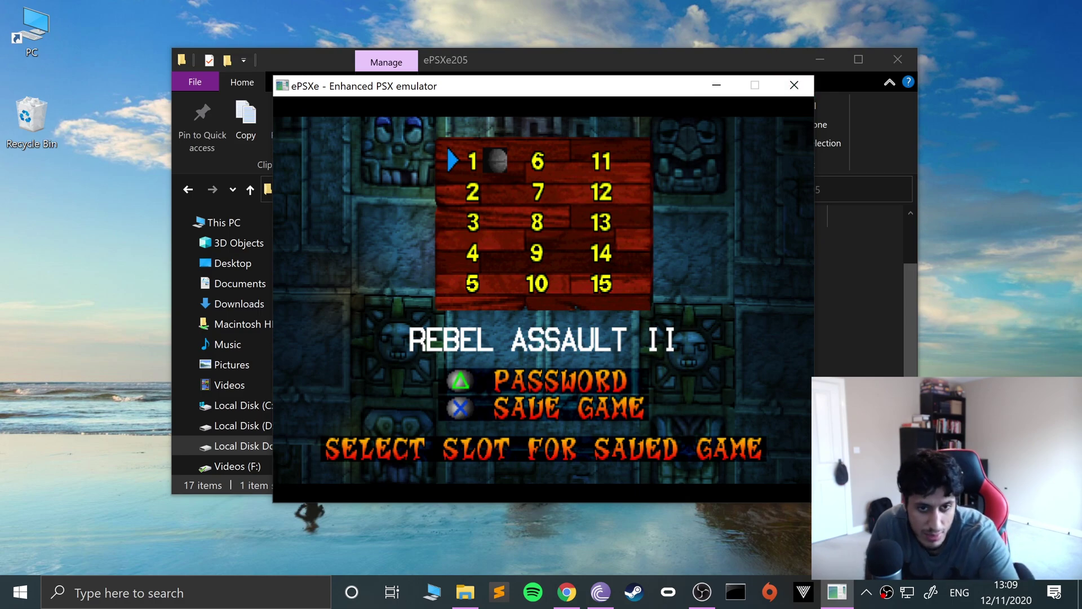
{"action": "key", "text": "Escape"}
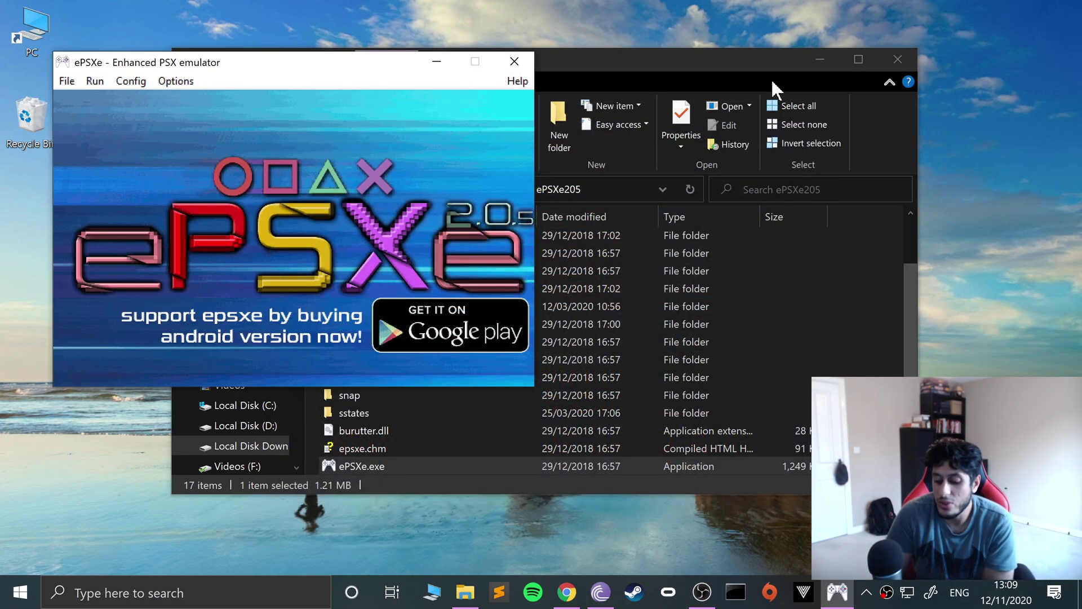